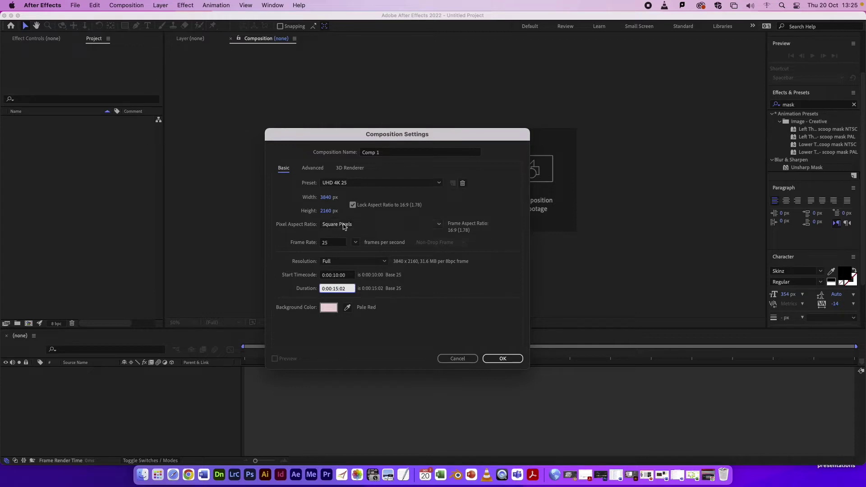
# Step: Name the new composition "gradient effcts", set its background color to white and create it
pyautogui.click(397, 153)
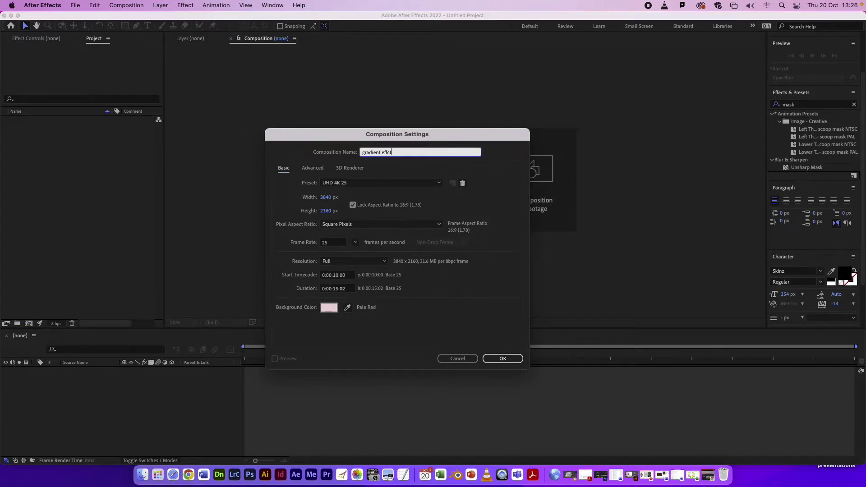
pyautogui.click(329, 308)
pyautogui.click(174, 136)
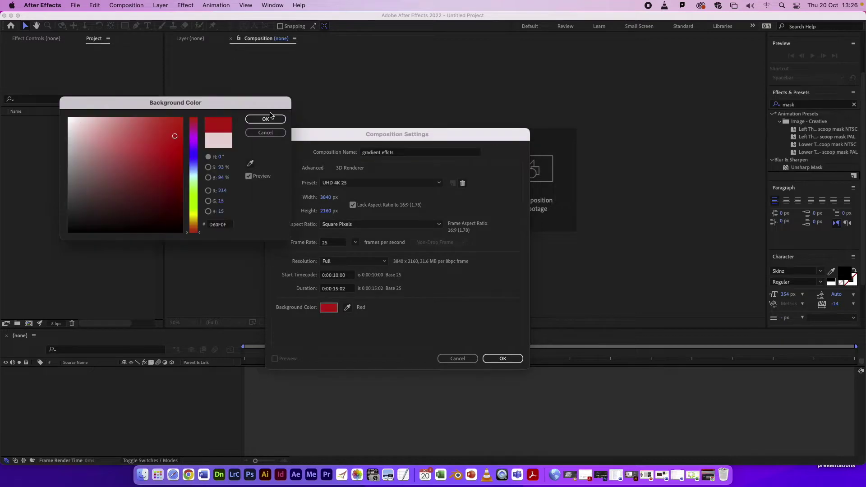
pyautogui.click(266, 118)
pyautogui.click(329, 308)
pyautogui.moveTo(82, 133); pyautogui.dragTo(68, 118)
pyautogui.click(265, 120)
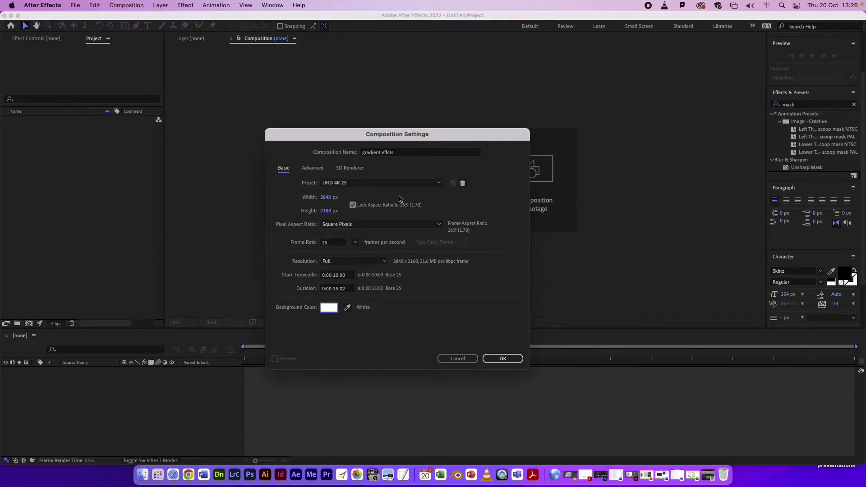
pyautogui.click(501, 358)
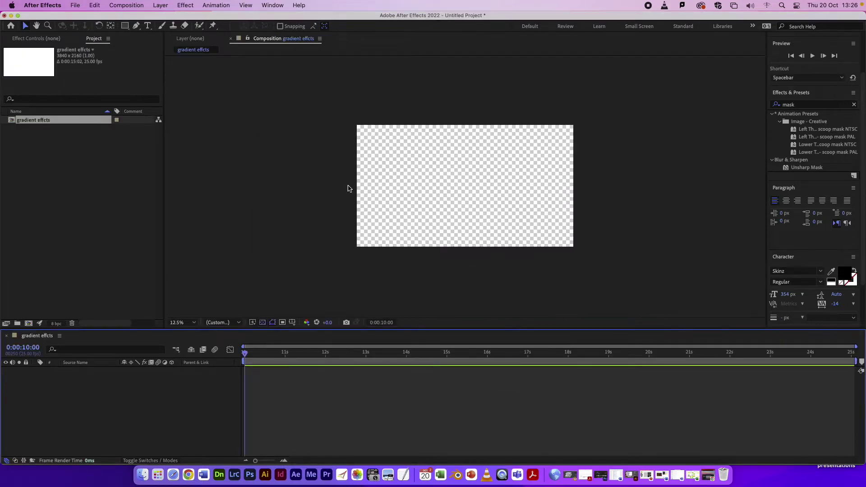
# Step: Draw a rectangle shape slightly larger than the composition frame so it covers the whole frame
pyautogui.moveTo(125, 25); pyautogui.dragTo(171, 29)
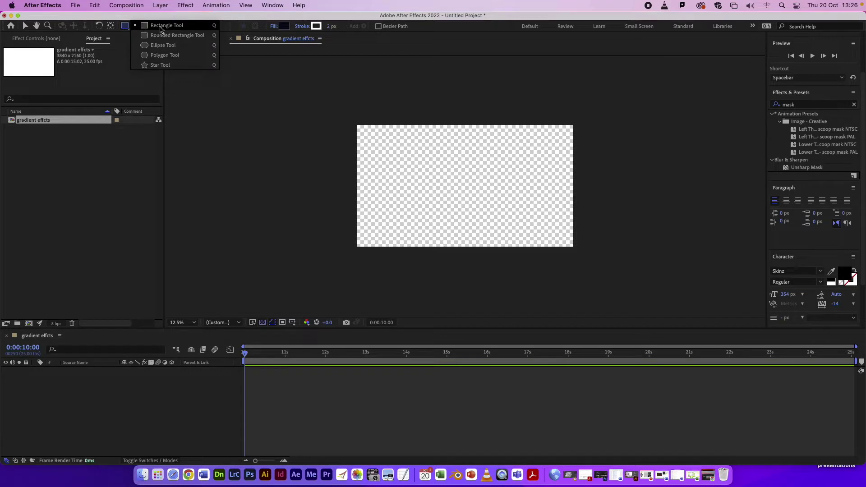
pyautogui.click(160, 28)
pyautogui.moveTo(355, 122); pyautogui.dragTo(581, 252)
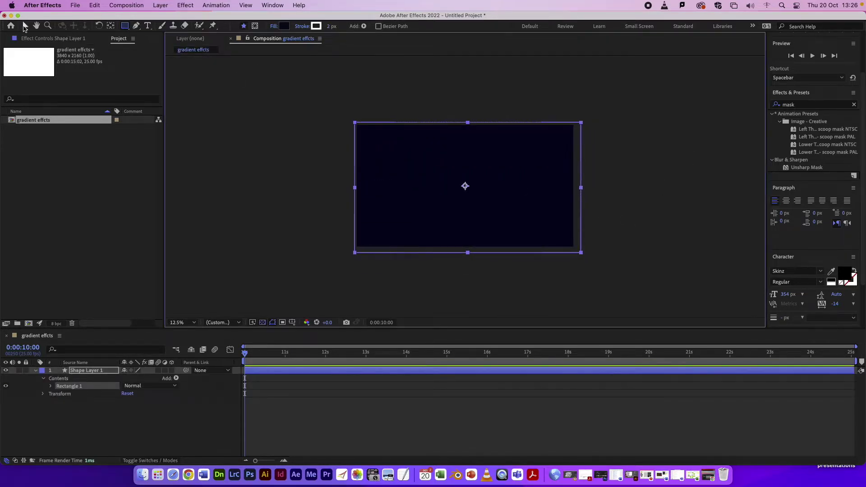
pyautogui.click(26, 26)
pyautogui.click(525, 183)
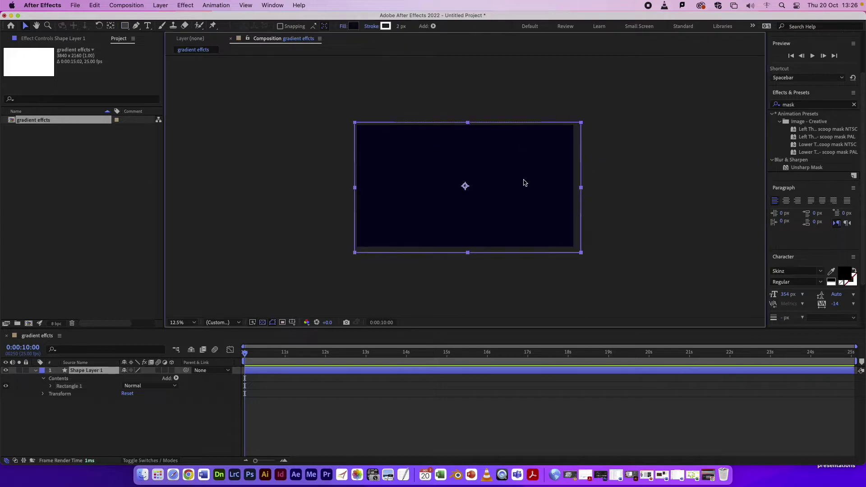
# Step: Search the effects for "4" and apply 4-Color Gradient to the full-frame rectangle
pyautogui.click(752, 26)
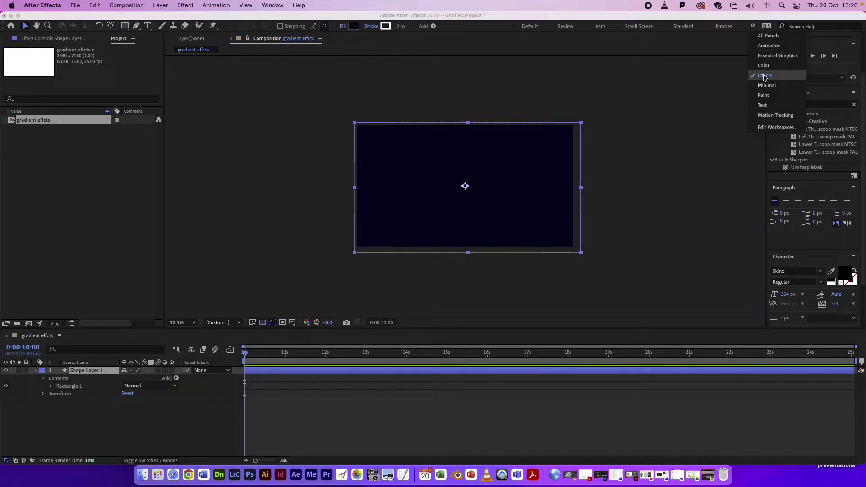
pyautogui.click(692, 122)
pyautogui.click(799, 107)
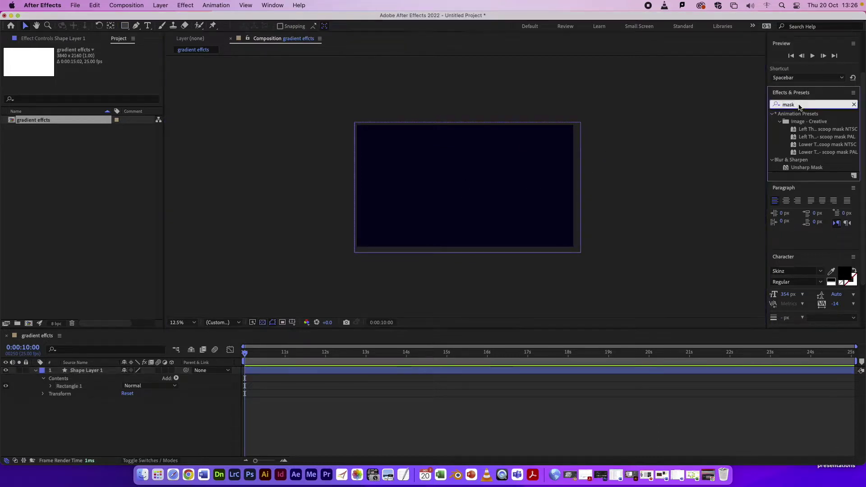
pyautogui.write('4')
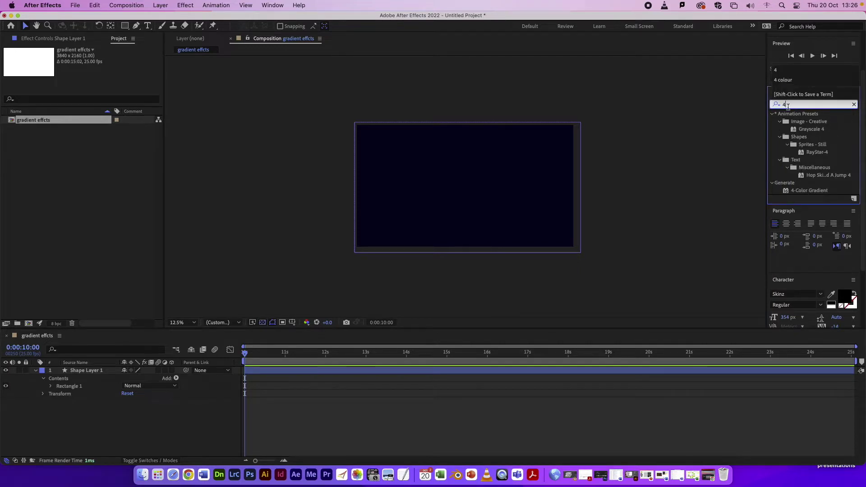
pyautogui.moveTo(802, 192); pyautogui.dragTo(503, 196)
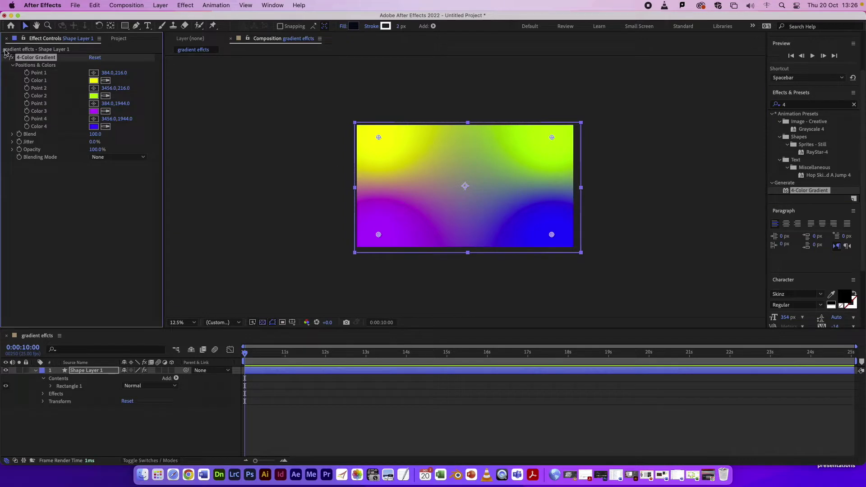
pyautogui.click(277, 117)
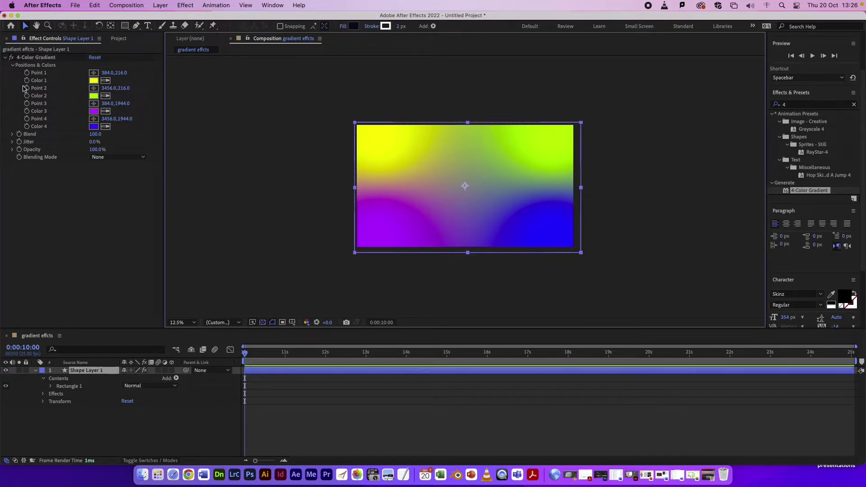
# Step: Start keyframing all four point positions and colors of the rectangle's 4-Color Gradient at 0:00:10:00
pyautogui.click(44, 395)
pyautogui.click(78, 401)
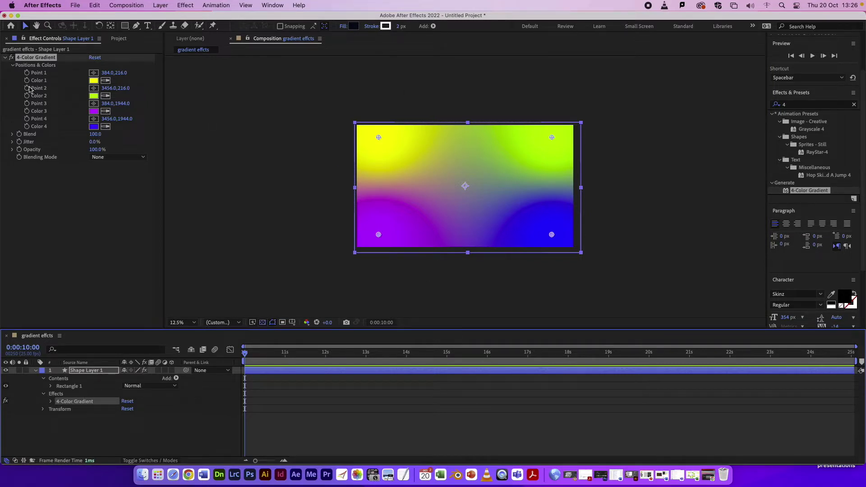
pyautogui.click(25, 73)
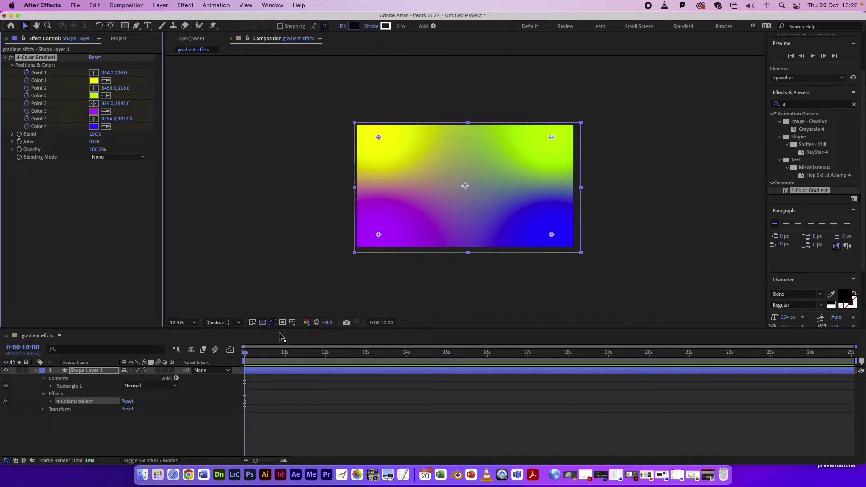
# Step: At 0:00:10:14, keyframe new positions for the rectangle's four gradient points by moving each one away from its corner
pyautogui.moveTo(247, 358); pyautogui.dragTo(268, 358)
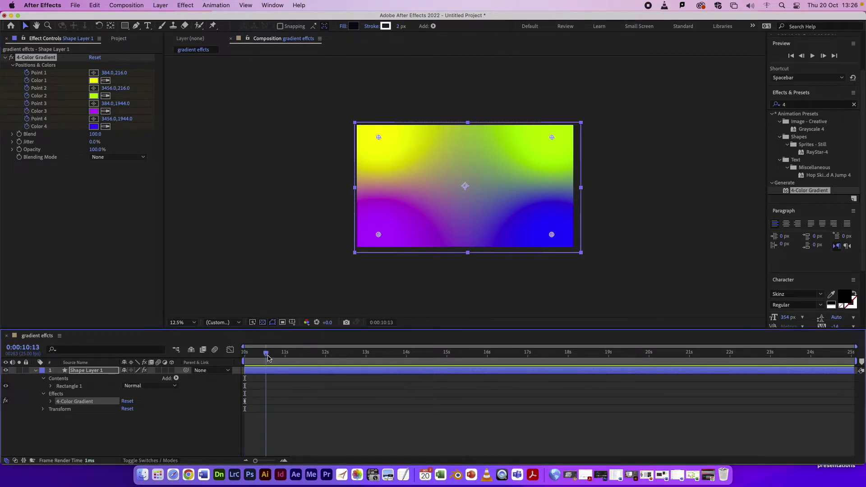
pyautogui.click(247, 405)
pyautogui.click(268, 354)
pyautogui.click(375, 239)
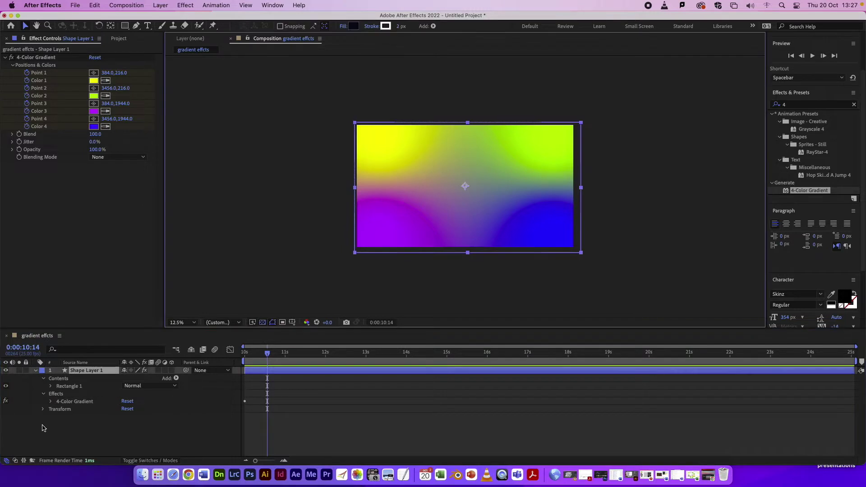
pyautogui.click(74, 402)
pyautogui.moveTo(379, 137); pyautogui.dragTo(419, 170)
pyautogui.moveTo(380, 236); pyautogui.dragTo(455, 167)
pyautogui.moveTo(552, 237); pyautogui.dragTo(409, 223)
pyautogui.moveTo(551, 137); pyautogui.dragTo(551, 199)
# Step: At 0:00:11:12, move gradient Point 1 to about 2264,2200, Point 2 to 728,528, Point 3 to 2608,576 and Point 4 to 1240,1496
pyautogui.moveTo(267, 354); pyautogui.dragTo(305, 355)
pyautogui.moveTo(452, 164); pyautogui.dragTo(503, 158)
pyautogui.moveTo(418, 169); pyautogui.dragTo(484, 249)
pyautogui.moveTo(403, 224); pyautogui.dragTo(420, 210)
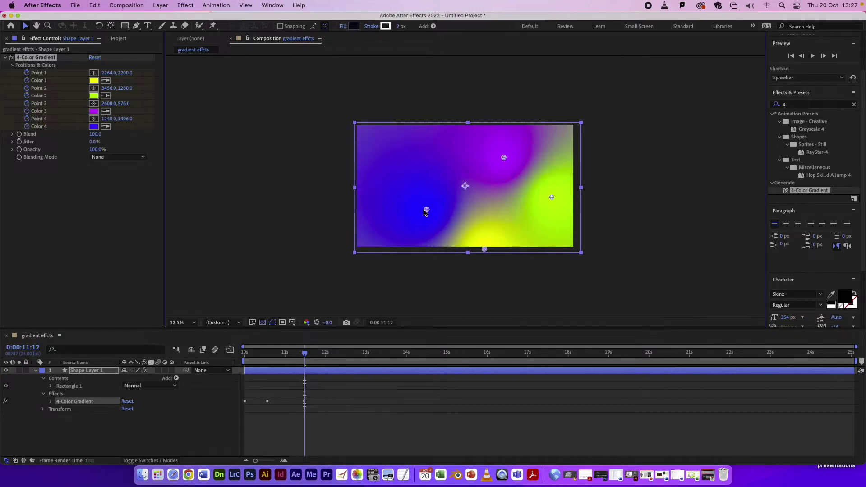
pyautogui.moveTo(552, 197); pyautogui.dragTo(397, 155)
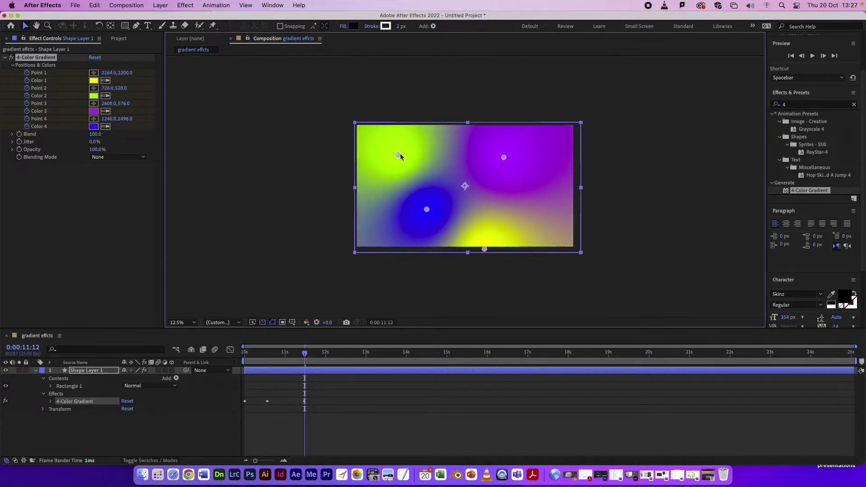
# Step: At 0:00:13:10, move gradient Point 1 to about 2504,1480, Point 2 to 464,272, Point 3 to 2632,464 and Point 4 to 1344,1320
pyautogui.moveTo(304, 354); pyautogui.dragTo(382, 355)
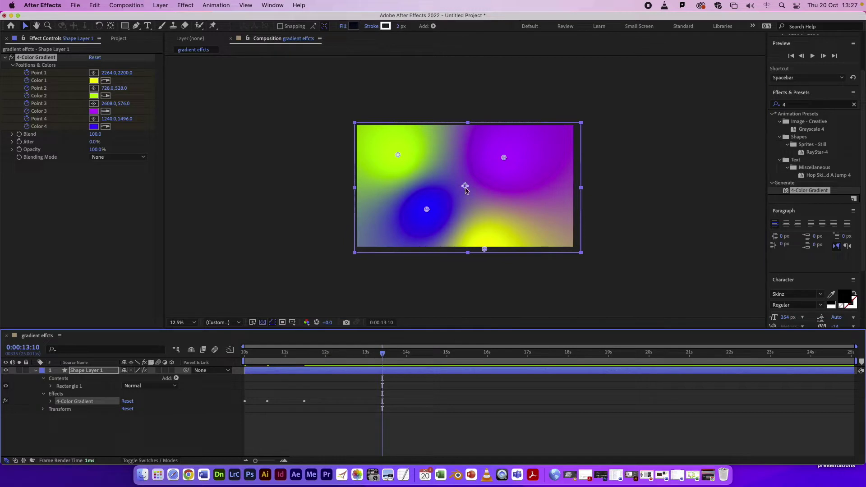
pyautogui.moveTo(427, 210); pyautogui.dragTo(408, 226)
pyautogui.moveTo(504, 157); pyautogui.dragTo(505, 151)
pyautogui.moveTo(485, 249); pyautogui.dragTo(498, 209)
pyautogui.moveTo(398, 155); pyautogui.dragTo(383, 141)
pyautogui.moveTo(408, 225); pyautogui.dragTo(435, 196)
# Step: At 0:00:14:11, move gradient Point 1 to about 2000,592, Point 3 to 3208,784 and Point 4 to 1776,1568
pyautogui.moveTo(386, 349); pyautogui.dragTo(424, 356)
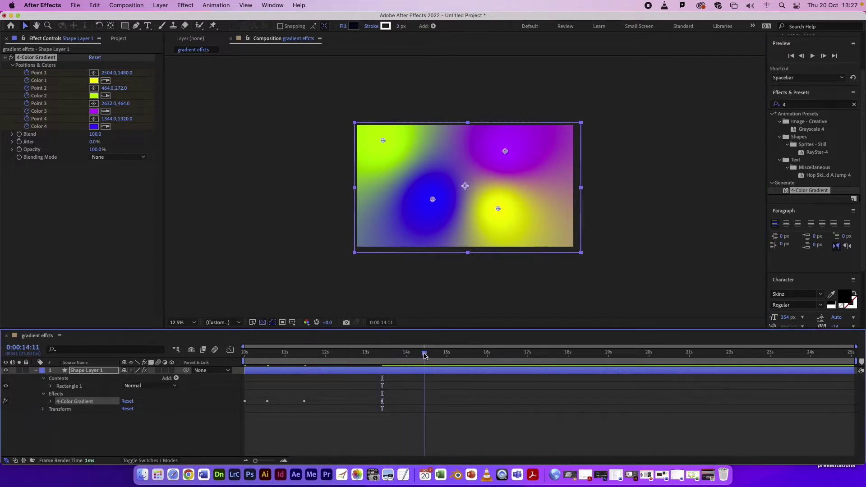
pyautogui.moveTo(505, 155); pyautogui.dragTo(538, 172)
pyautogui.moveTo(499, 210); pyautogui.dragTo(470, 160)
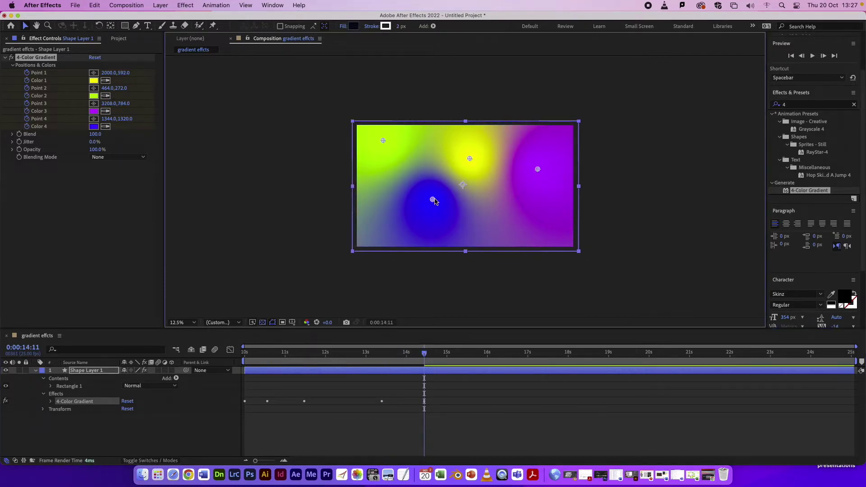
pyautogui.moveTo(433, 203); pyautogui.dragTo(457, 217)
# Step: Look at the Graph Editor for the gradient animation and return to the keyframe view
pyautogui.moveTo(441, 423); pyautogui.dragTo(247, 398)
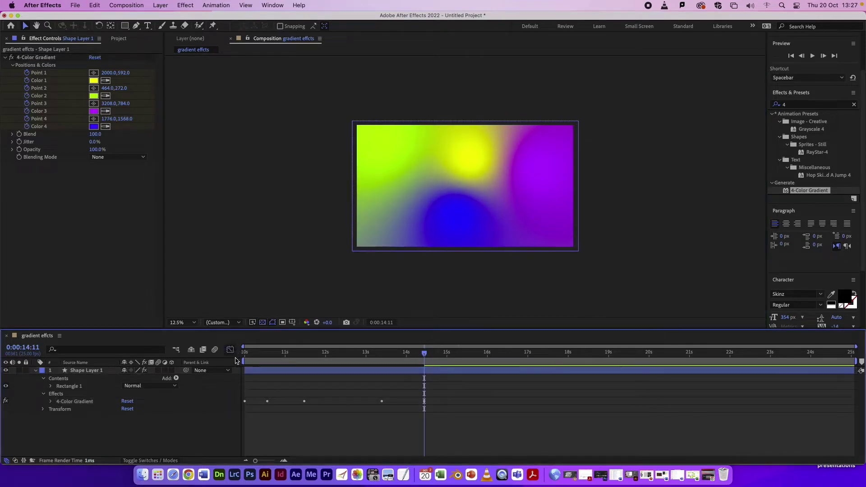
pyautogui.click(230, 350)
pyautogui.click(230, 350)
pyautogui.click(230, 350)
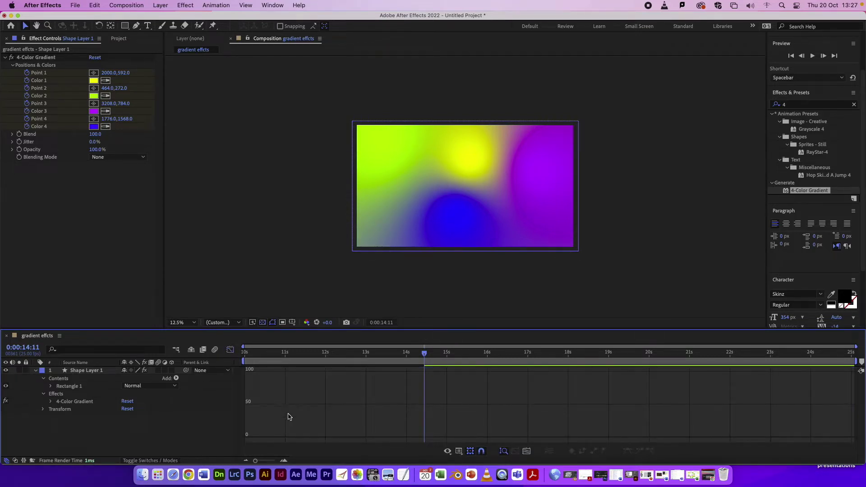
pyautogui.click(230, 350)
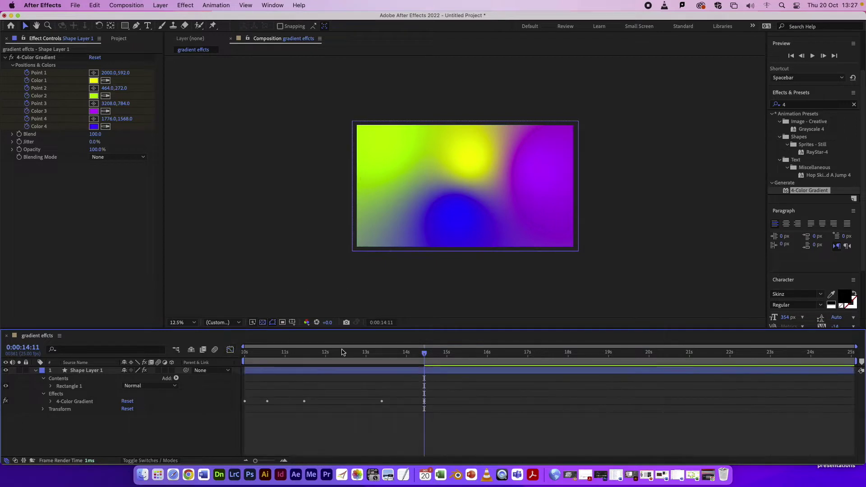
# Step: Preview the animated gradient from the start of the composition
pyautogui.press('space')
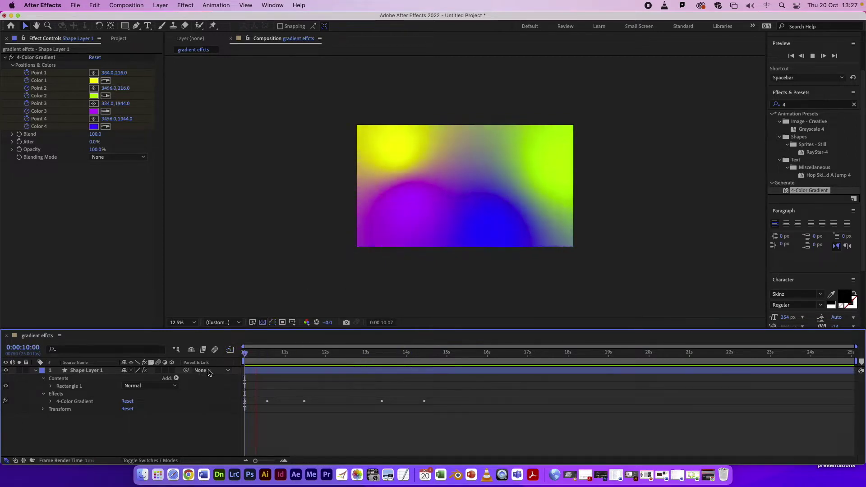
pyautogui.press('space')
pyautogui.press('space')
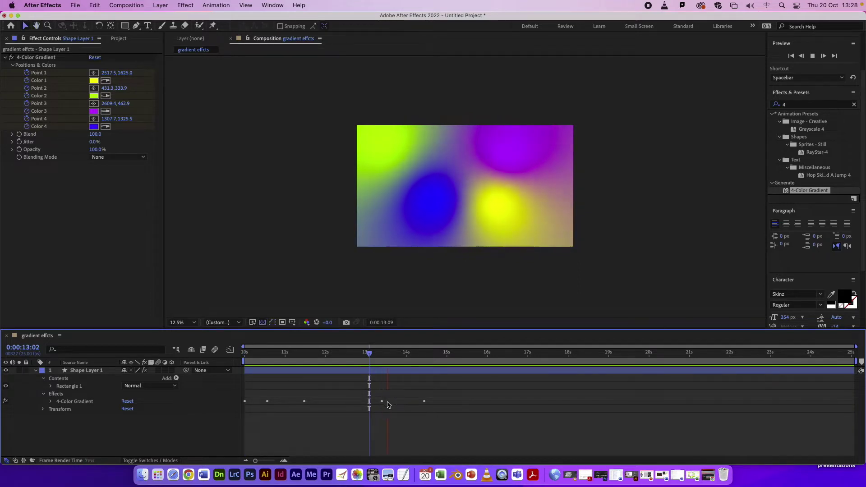
pyautogui.press('space')
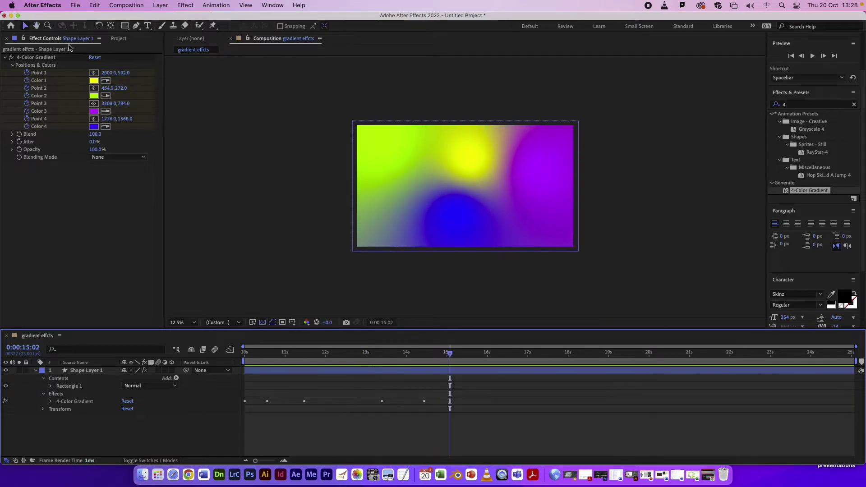
# Step: Draw a closed, curved blob with the Pen tool over the left part of the gradient as a new shape layer
pyautogui.moveTo(135, 25)
pyautogui.mouseDown()
pyautogui.moveTo(163, 48)
pyautogui.moveTo(165, 26)
pyautogui.mouseUp()
pyautogui.click(407, 143)
pyautogui.moveTo(376, 160); pyautogui.dragTo(406, 198)
pyautogui.moveTo(411, 194); pyautogui.dragTo(375, 142)
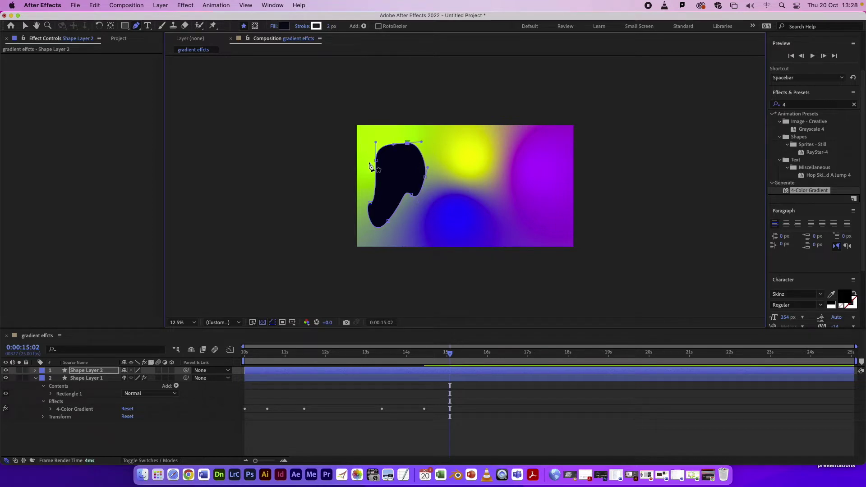
# Step: Smooth the sharp vertices on the lower half of the blob's outline into flowing curves
pyautogui.scroll(1, 370, 166)
pyautogui.click(358, 204)
pyautogui.click(342, 191)
pyautogui.click(275, 221)
pyautogui.moveTo(287, 222); pyautogui.dragTo(288, 208)
# Step: Apply 4-Color Gradient to the blob and change its Color 1 to red
pyautogui.moveTo(788, 192); pyautogui.dragTo(335, 167)
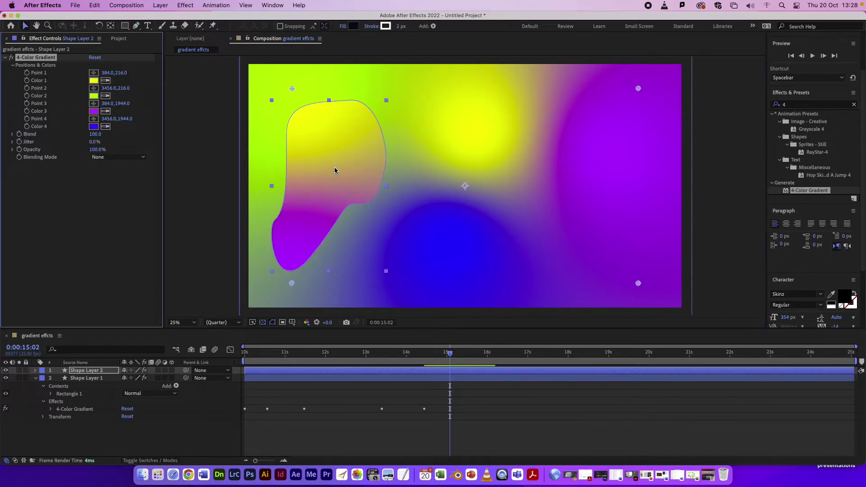
pyautogui.click(91, 83)
pyautogui.moveTo(191, 132); pyautogui.dragTo(191, 118)
pyautogui.click(250, 120)
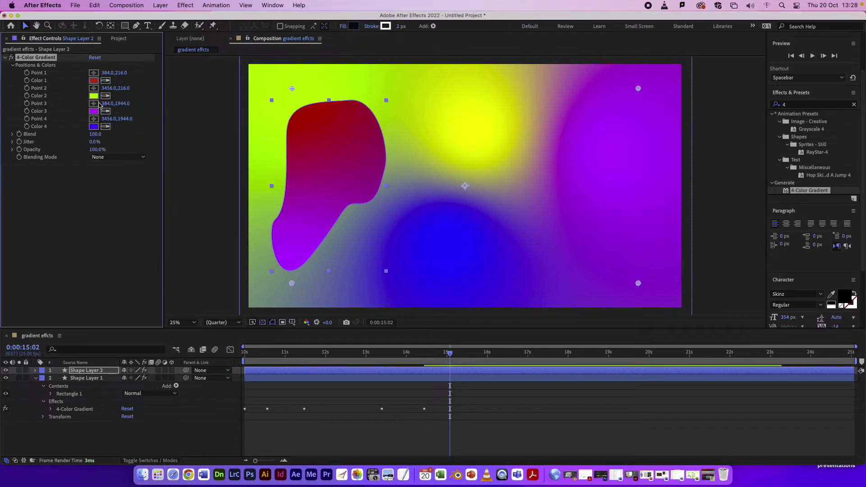
# Step: Change the blob gradient's Color 2 to blue 0015FF and its Color 4 to light purple E0B1E9
pyautogui.click(93, 96)
pyautogui.moveTo(192, 176); pyautogui.dragTo(201, 157)
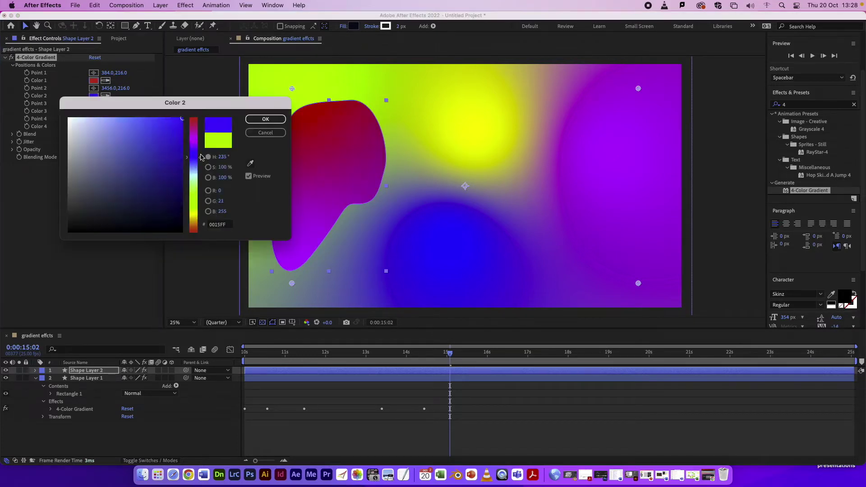
pyautogui.click(265, 119)
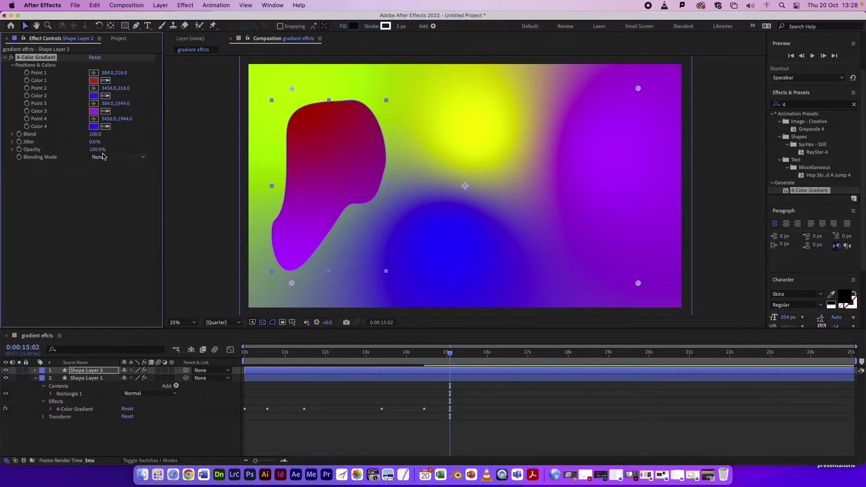
pyautogui.click(93, 126)
pyautogui.moveTo(193, 153)
pyautogui.mouseDown()
pyautogui.moveTo(193, 195)
pyautogui.moveTo(194, 139)
pyautogui.mouseUp()
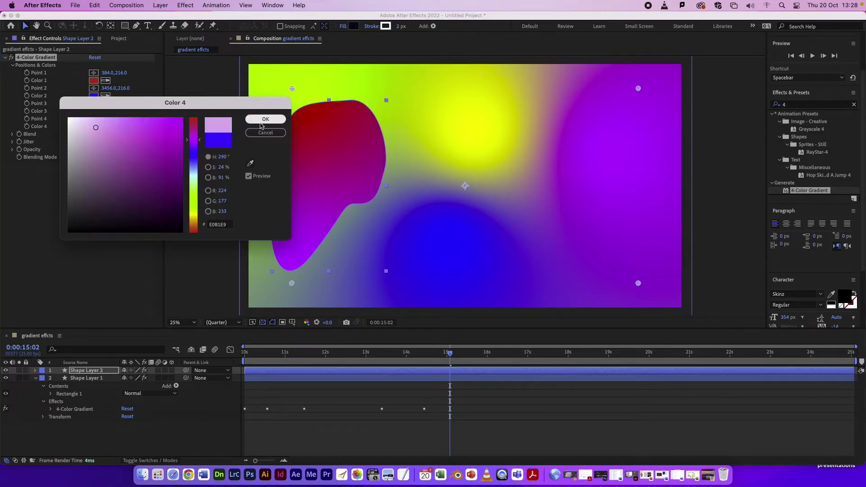
pyautogui.click(258, 122)
# Step: Start keyframing all point positions and colors of the blob's gradient at 0:00:10:03
pyautogui.press('space')
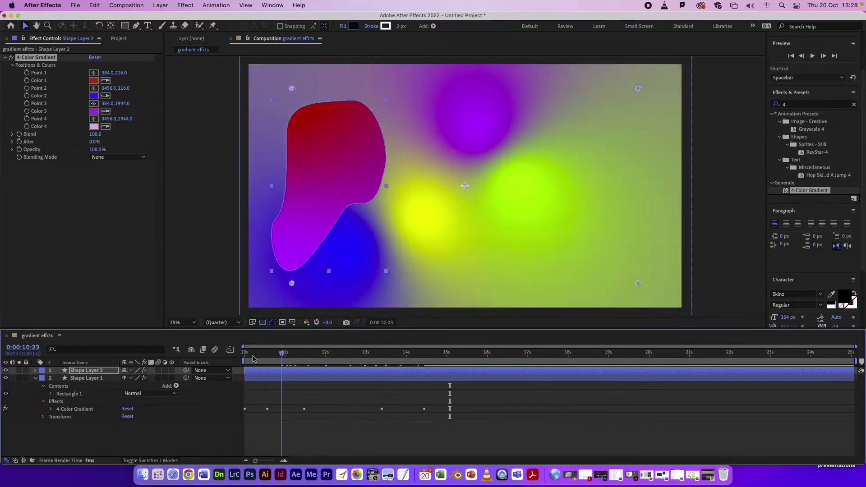
pyautogui.click(29, 74)
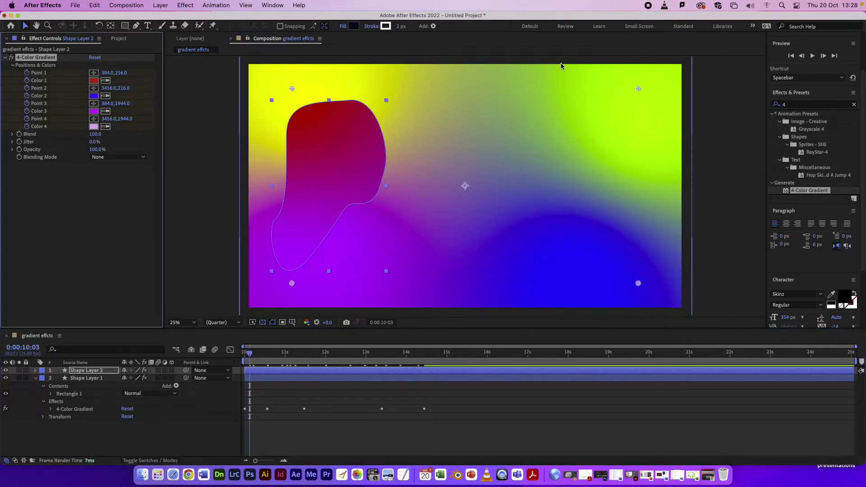
# Step: Animate the blob's gradient points: Point 2 to 728,660, Point 3 to 576,1356 at 0:00:10:19, and Point 1 to 748,992 at 0:00:12:04
pyautogui.moveTo(638, 89); pyautogui.dragTo(331, 138)
pyautogui.moveTo(249, 355); pyautogui.dragTo(276, 356)
pyautogui.moveTo(292, 283); pyautogui.dragTo(313, 217)
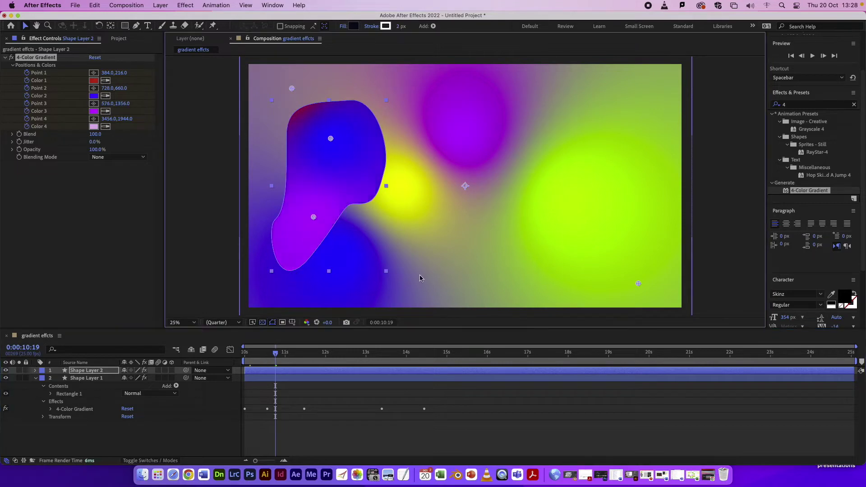
pyautogui.moveTo(277, 354); pyautogui.dragTo(332, 354)
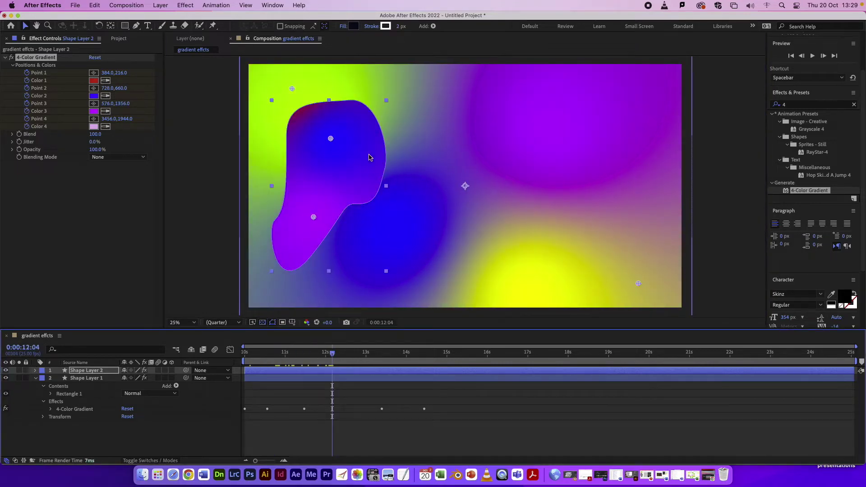
pyautogui.moveTo(293, 89); pyautogui.dragTo(299, 114)
pyautogui.moveTo(332, 177); pyautogui.dragTo(333, 177)
# Step: Move the blob gradient's Point 4 to 500,1280 shortly before the 14-second mark and preview the animation
pyautogui.moveTo(332, 354); pyautogui.dragTo(396, 355)
pyautogui.moveTo(637, 284); pyautogui.dragTo(305, 208)
pyautogui.moveTo(396, 354); pyautogui.dragTo(359, 355)
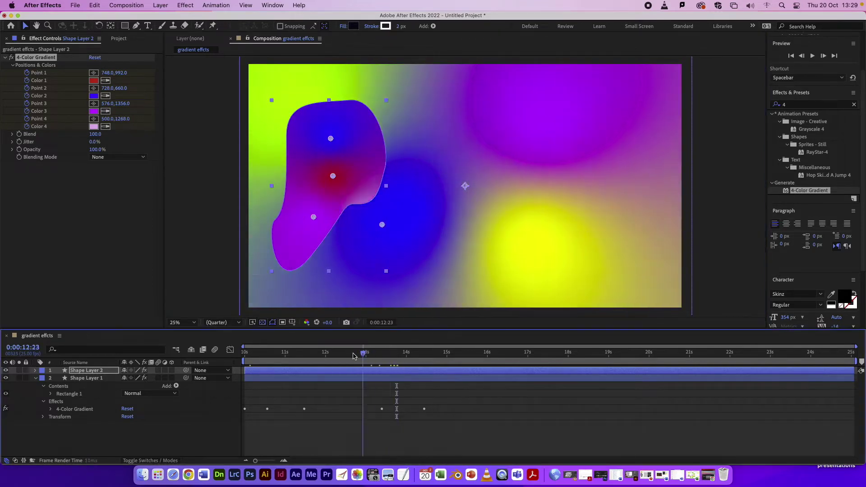
pyautogui.press('space')
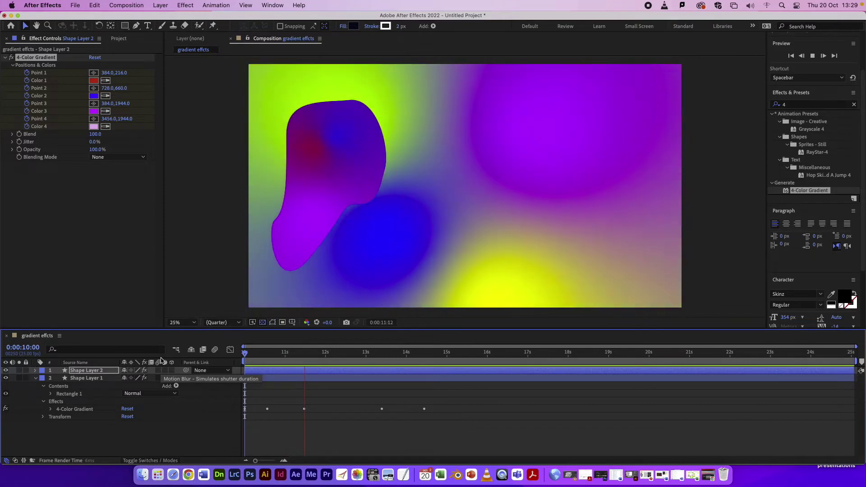
pyautogui.press('space')
# Step: Draw a second irregular, curved blob in the right half of the frame on Shape Layer 2 with the Pen tool
pyautogui.press(',')
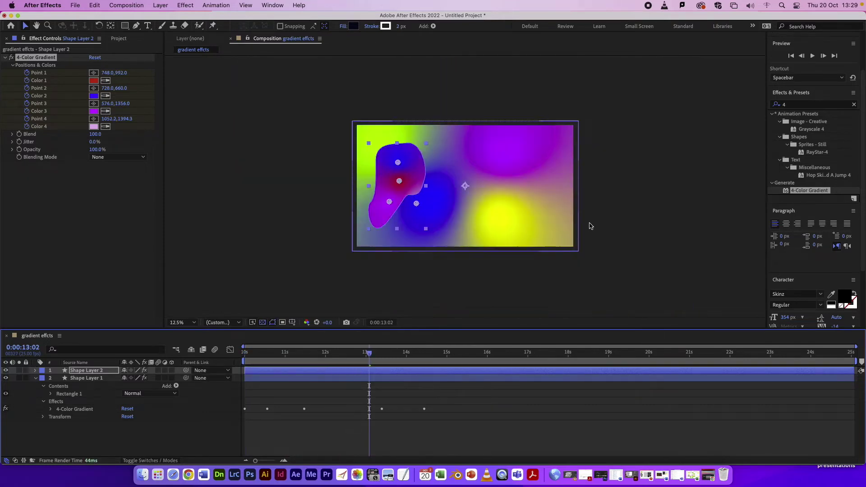
pyautogui.click(138, 26)
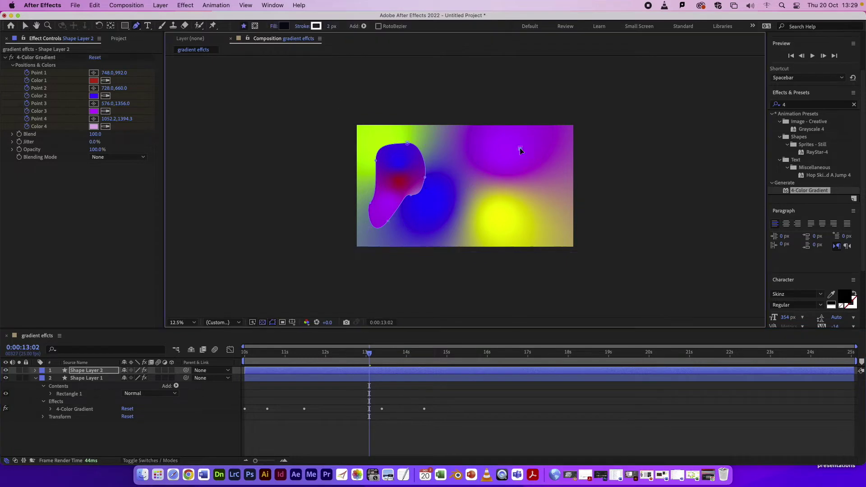
pyautogui.click(483, 186)
pyautogui.moveTo(490, 212); pyautogui.dragTo(505, 217)
pyautogui.moveTo(532, 221); pyautogui.dragTo(538, 149)
pyautogui.moveTo(537, 139); pyautogui.dragTo(517, 146)
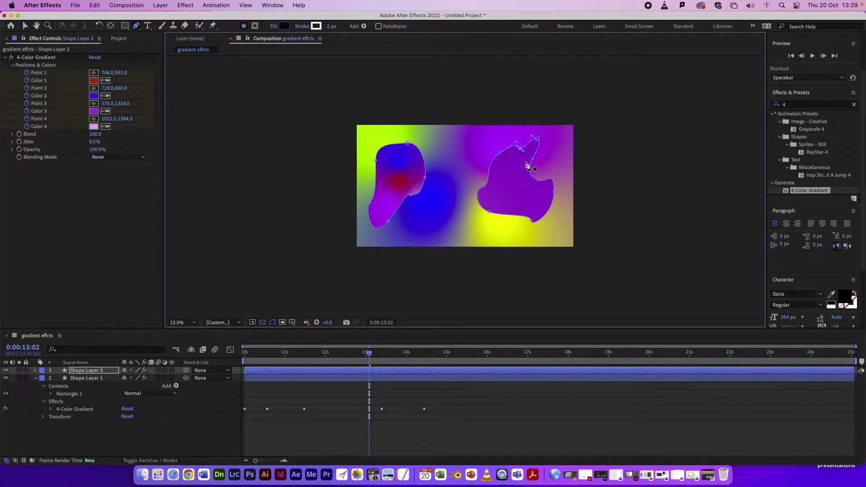
pyautogui.scroll(1, 526, 167)
pyautogui.scroll(1, 527, 167)
pyautogui.scroll(-1, 527, 170)
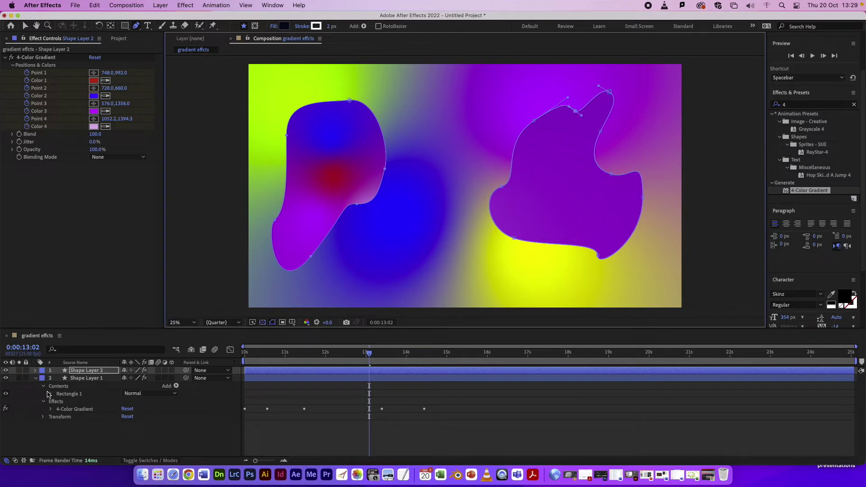
# Step: Copy the animated 4-Color Gradient from Shape Layer 1, paste it onto Shape Layer 2 at 0:00:13:02 and preview the result
pyautogui.click(68, 410)
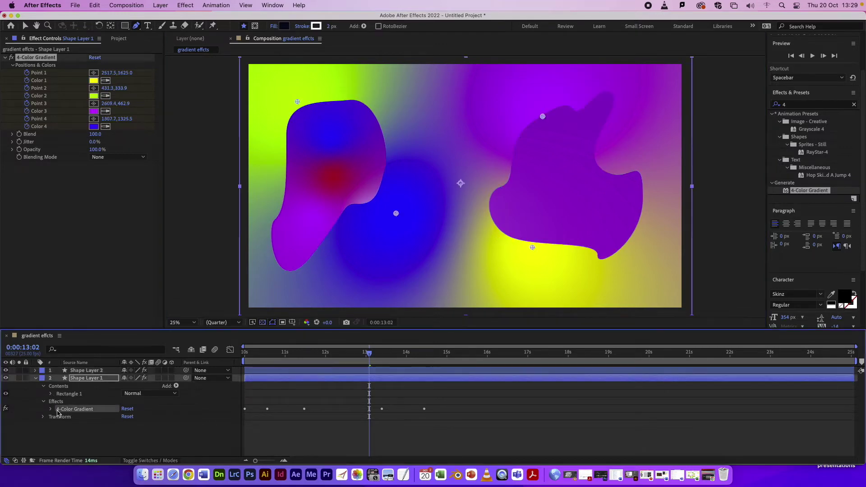
pyautogui.click(75, 5)
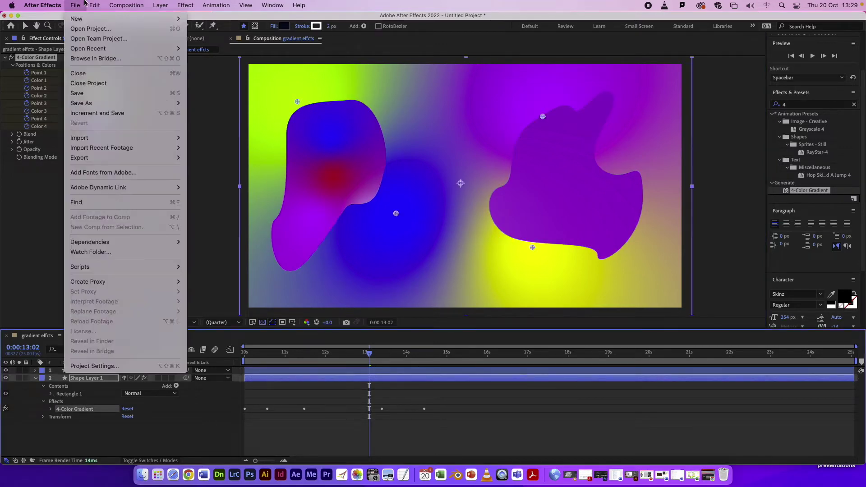
pyautogui.moveTo(94, 5)
pyautogui.click(112, 65)
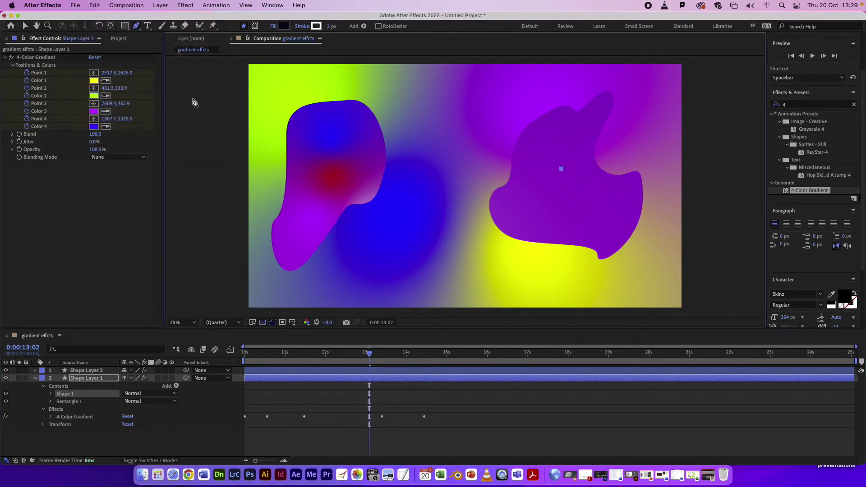
pyautogui.click(24, 26)
pyautogui.click(573, 207)
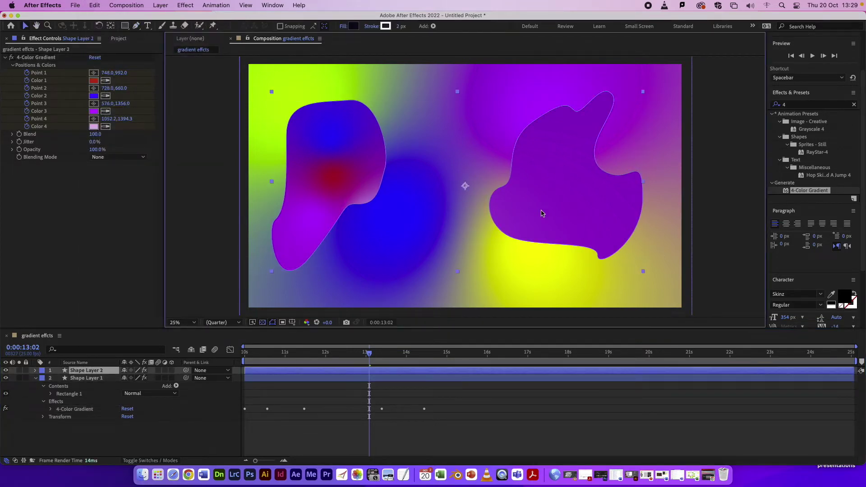
pyautogui.click(94, 6)
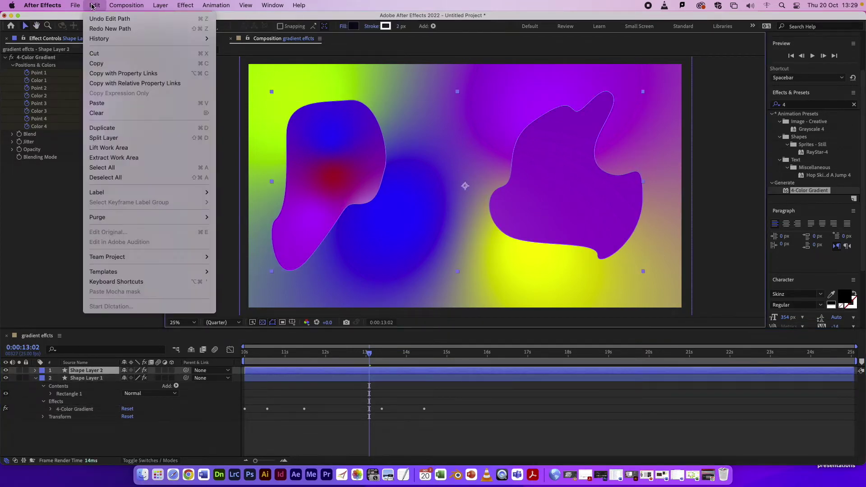
pyautogui.click(117, 103)
pyautogui.moveTo(368, 352); pyautogui.dragTo(239, 367)
pyautogui.press('space')
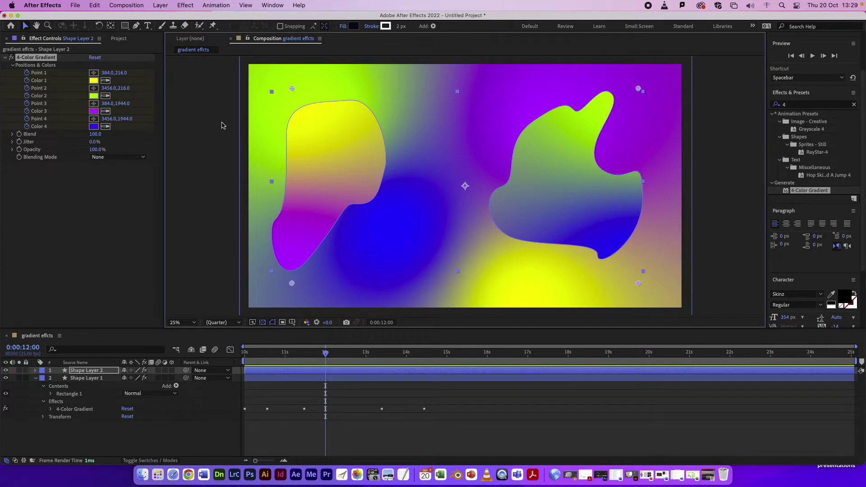
# Step: Copy the two-blob Shape Layer 2 and paste it as a new layer at 0:00:12:00
pyautogui.click(347, 161)
pyautogui.click(83, 6)
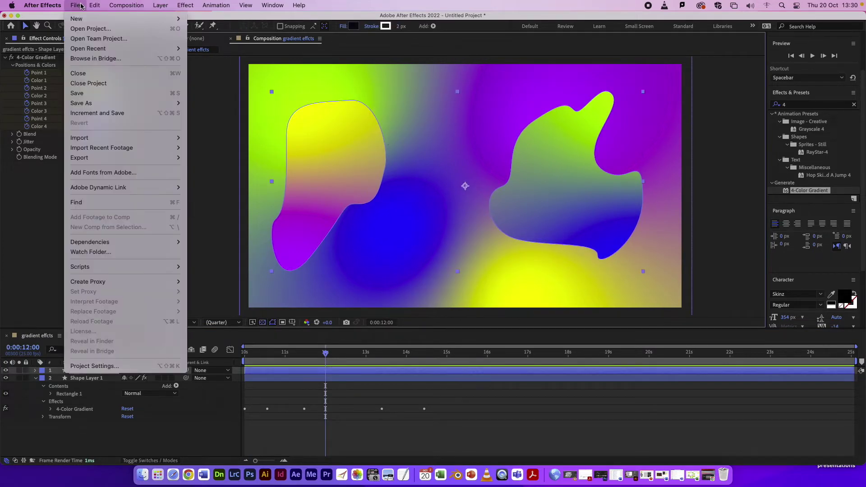
pyautogui.moveTo(103, 5)
pyautogui.click(118, 66)
pyautogui.click(94, 5)
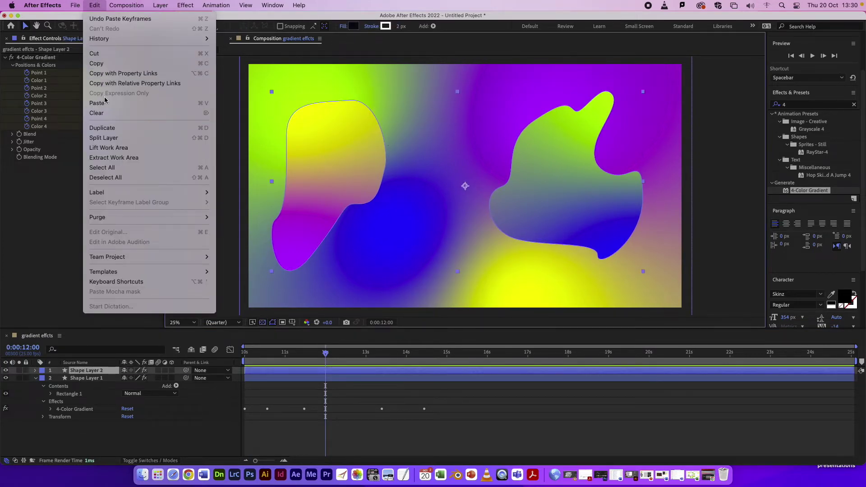
pyautogui.click(109, 102)
# Step: Shrink the pasted blob pair to well under half size, rotate it and place it between the two large blobs
pyautogui.moveTo(335, 190); pyautogui.dragTo(429, 198)
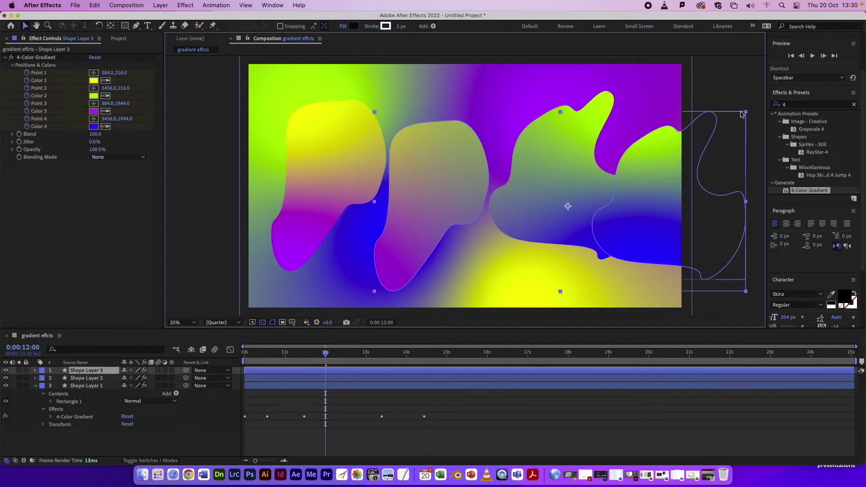
pyautogui.moveTo(746, 112); pyautogui.dragTo(633, 171)
pyautogui.moveTo(593, 211); pyautogui.dragTo(486, 140)
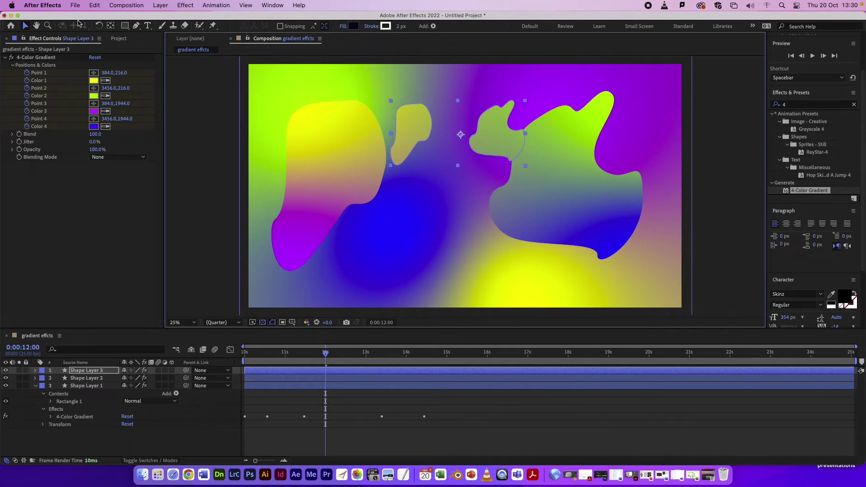
pyautogui.click(98, 27)
pyautogui.moveTo(526, 166); pyautogui.dragTo(392, 265)
pyautogui.click(25, 25)
pyautogui.moveTo(442, 204); pyautogui.dragTo(469, 123)
# Step: Try to copy and paste the small blob pair, and move the pair up so one blob overlaps the frame's upper edge
pyautogui.click(94, 5)
pyautogui.click(101, 69)
pyautogui.click(95, 5)
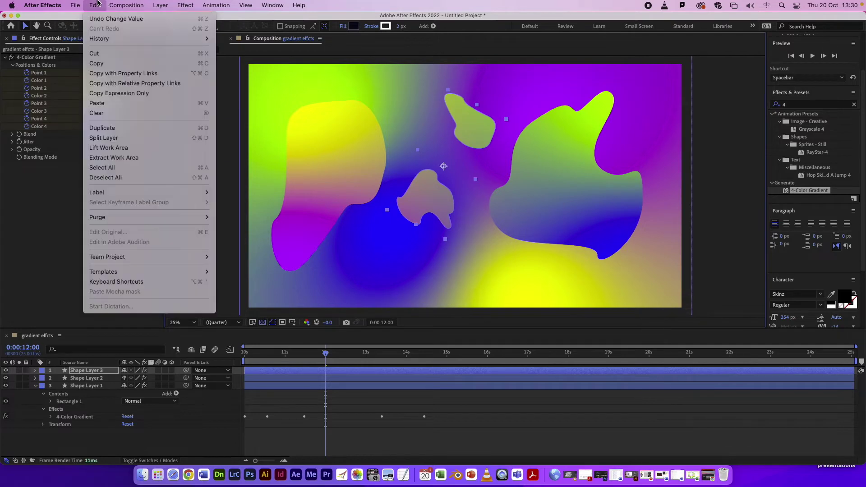
pyautogui.moveTo(482, 133); pyautogui.dragTo(493, 77)
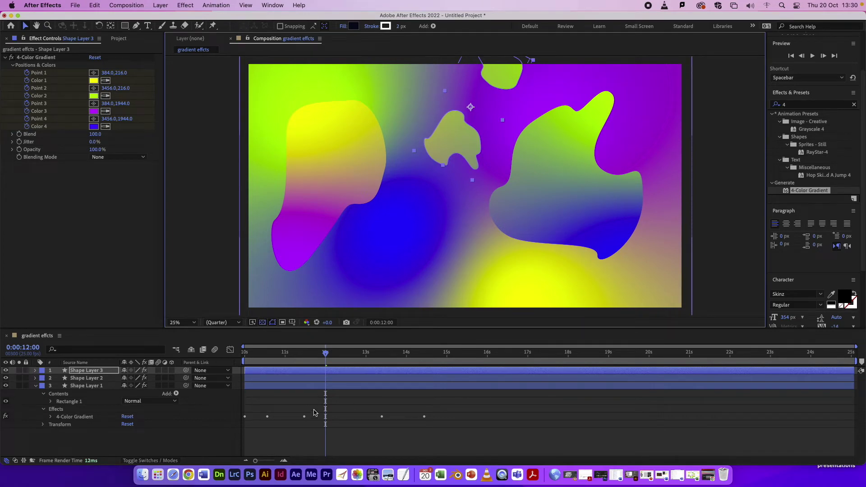
pyautogui.click(102, 5)
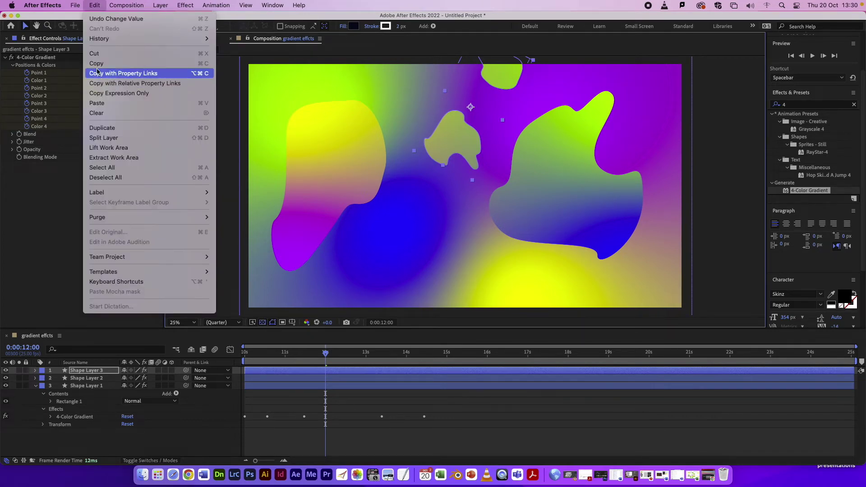
pyautogui.click(106, 5)
pyautogui.click(106, 5)
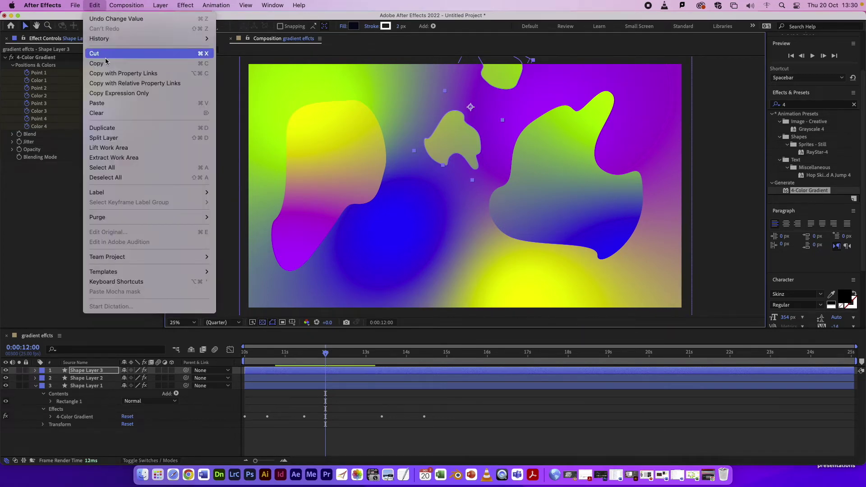
pyautogui.click(117, 106)
pyautogui.moveTo(448, 122); pyautogui.dragTo(422, 162)
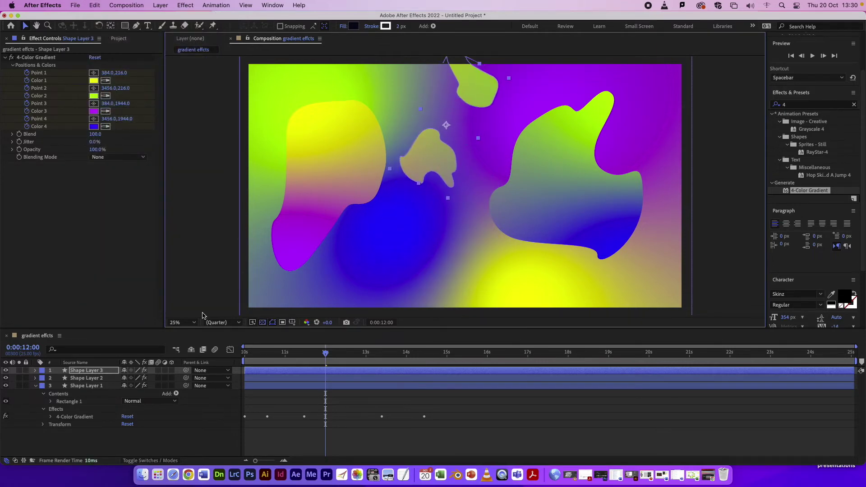
# Step: Duplicate Shape Layer 3, move the copy to the lower middle of the frame and rotate it to a different angle
pyautogui.click(35, 387)
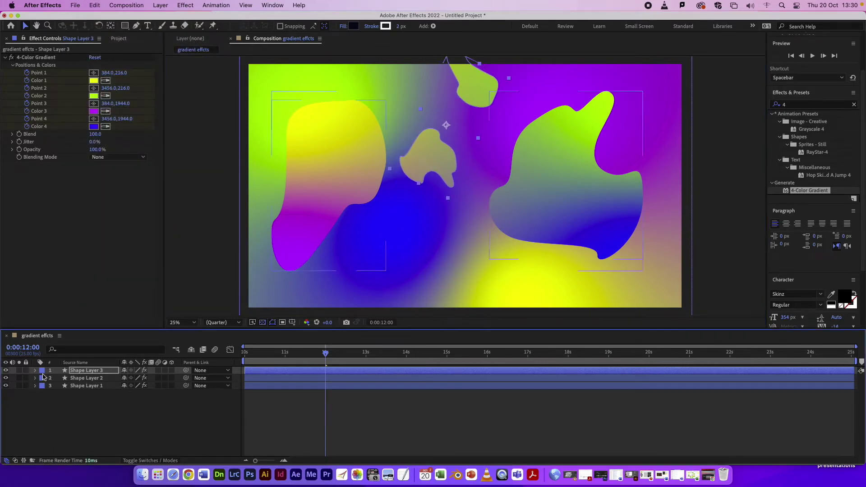
pyautogui.click(273, 370)
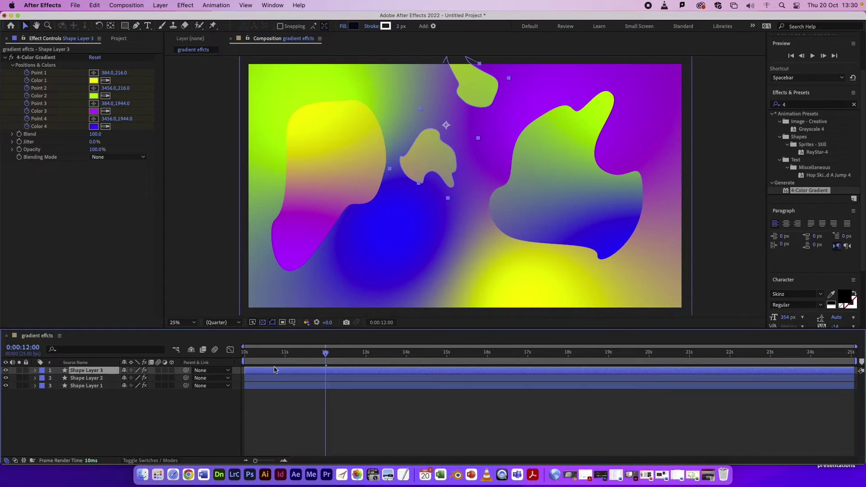
pyautogui.press('super+d')
pyautogui.moveTo(433, 159); pyautogui.dragTo(465, 238)
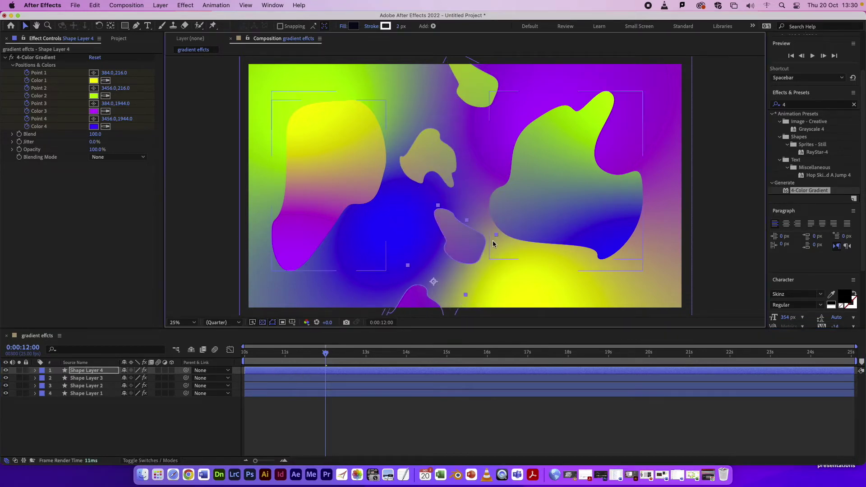
pyautogui.click(100, 27)
pyautogui.moveTo(499, 239); pyautogui.dragTo(535, 268)
# Step: Rotate the large blob pair on Shape Layer 2 slightly clockwise and preview the animation
pyautogui.click(402, 136)
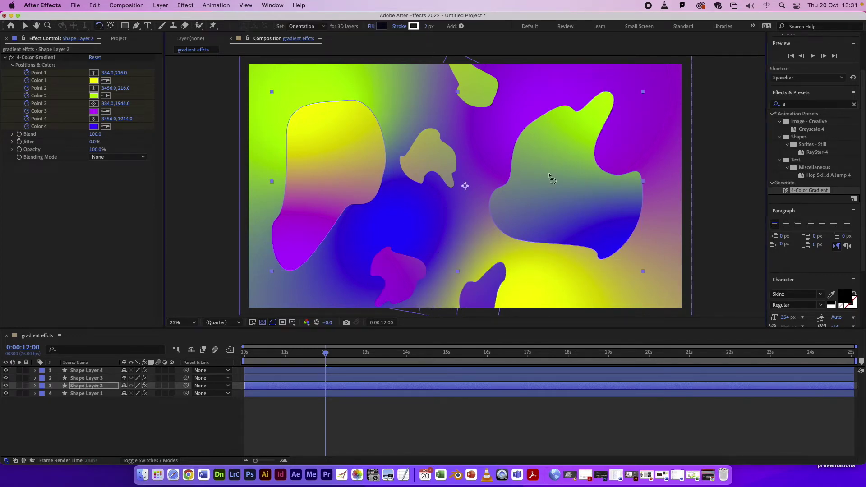
pyautogui.moveTo(549, 174); pyautogui.dragTo(552, 188)
pyautogui.press('space')
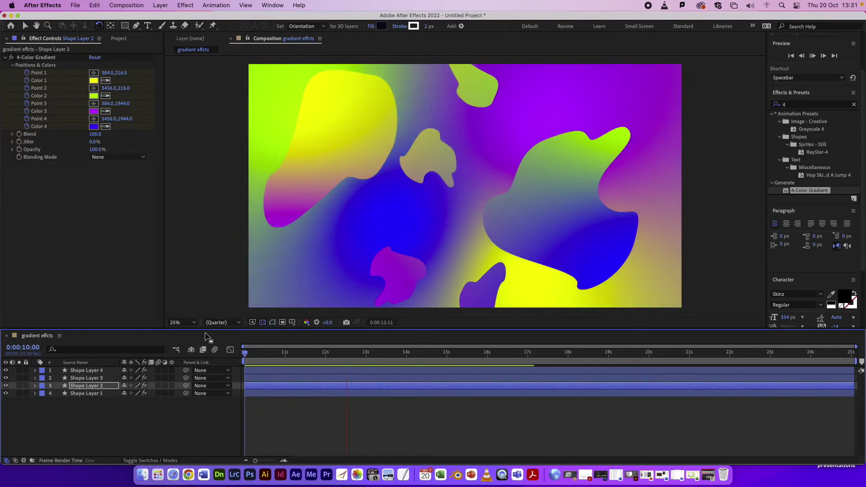
pyautogui.click(391, 352)
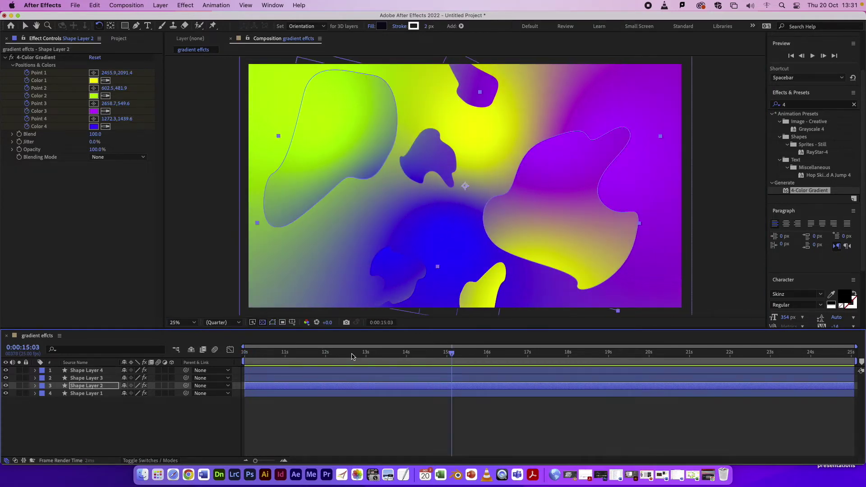
# Step: Draw a large circle on Shape Layer 2 at 0:00:12:10 and move it toward the centre of the frame
pyautogui.moveTo(413, 352); pyautogui.dragTo(342, 352)
pyautogui.moveTo(129, 29); pyautogui.dragTo(155, 50)
pyautogui.moveTo(382, 128)
pyautogui.mouseDown()
pyautogui.moveTo(424, 173)
pyautogui.moveTo(528, 240)
pyautogui.mouseUp()
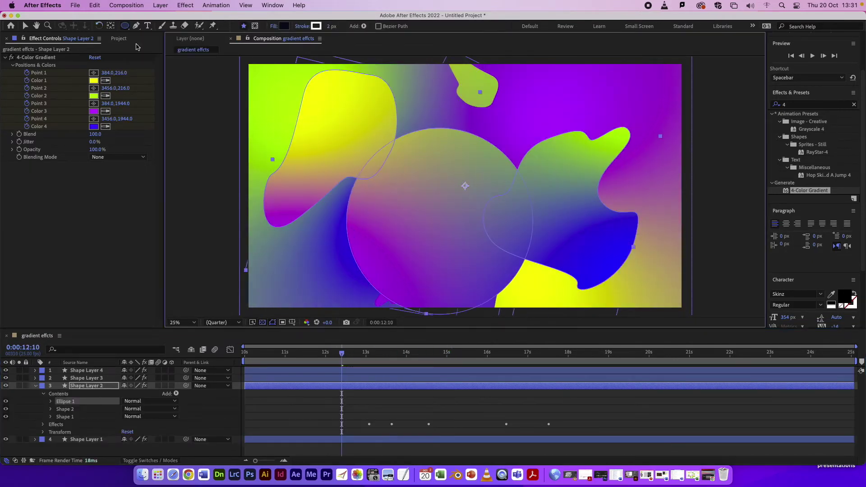
pyautogui.click(25, 28)
pyautogui.moveTo(463, 217); pyautogui.dragTo(476, 187)
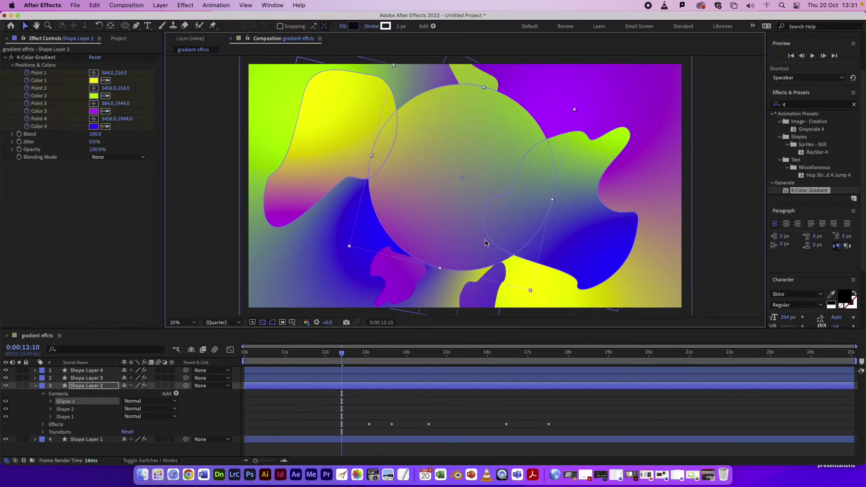
pyautogui.press(',')
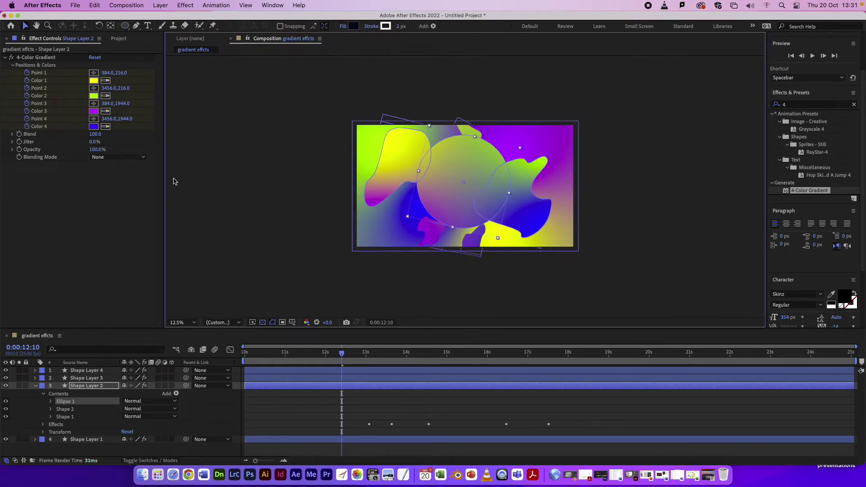
pyautogui.click(94, 82)
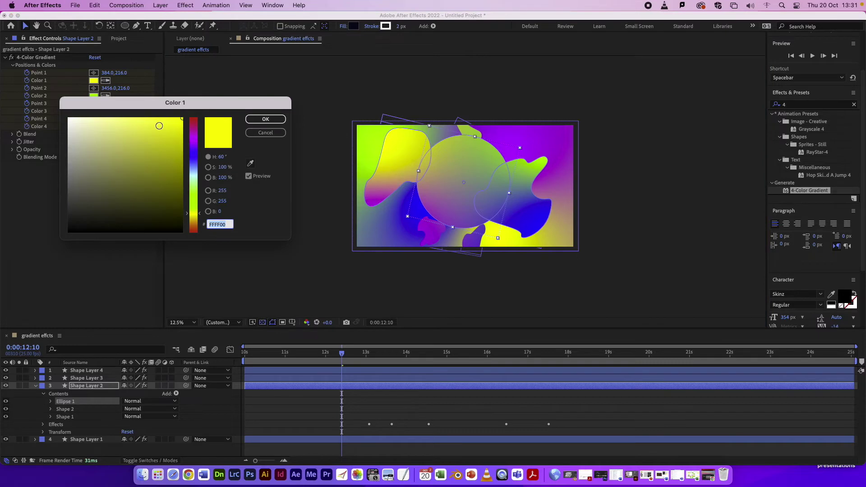
pyautogui.click(194, 133)
pyautogui.click(266, 134)
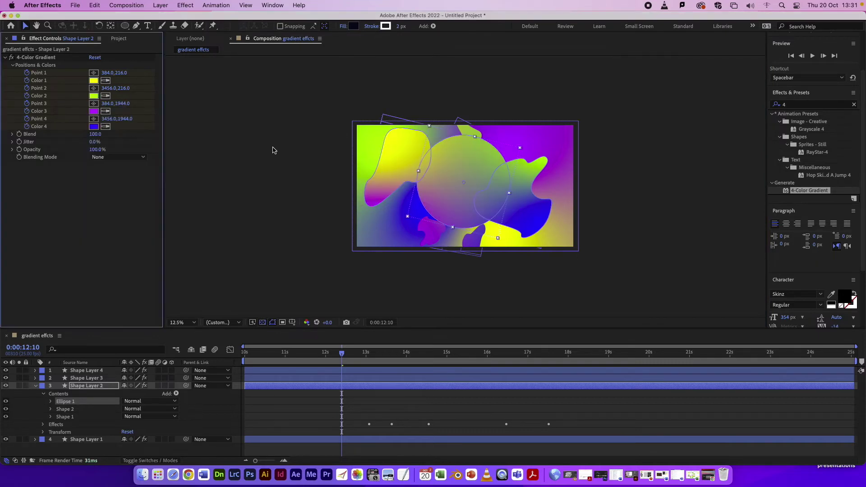
# Step: Undo the circle's last move
pyautogui.click(275, 159)
pyautogui.press('super+z')
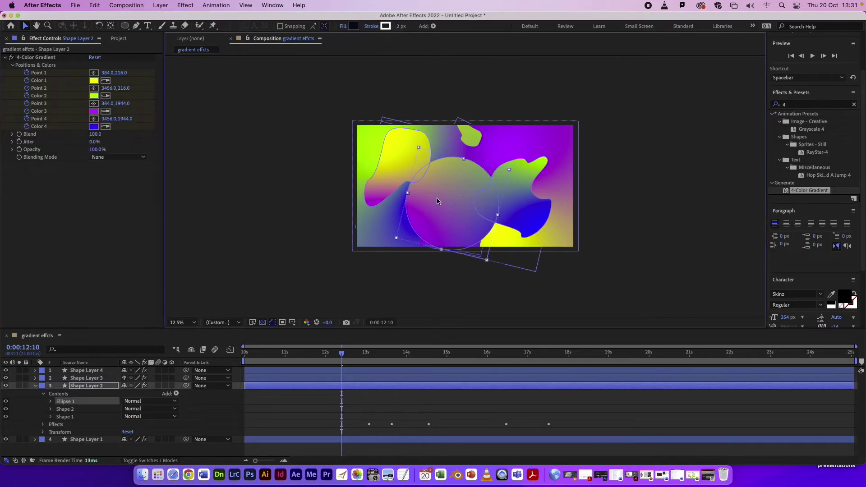
# Step: Delete the large circle from Shape Layer 2
pyautogui.press('Delete')
pyautogui.click(285, 191)
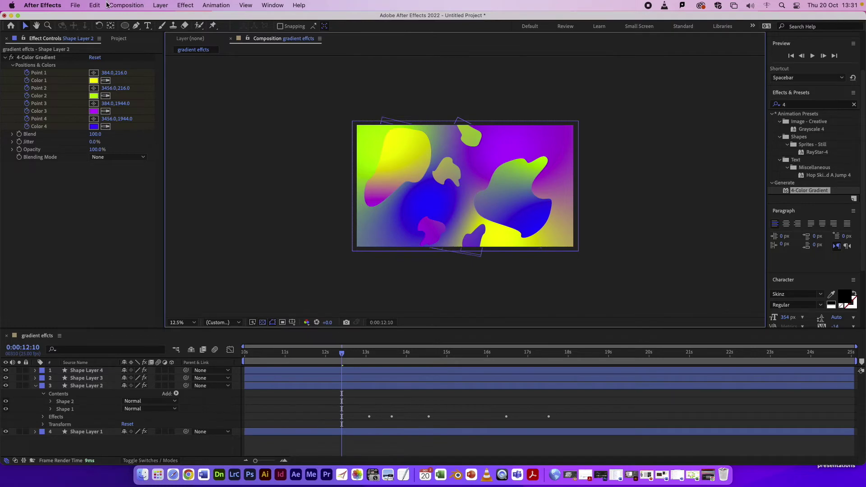
pyautogui.click(11, 26)
pyautogui.click(18, 24)
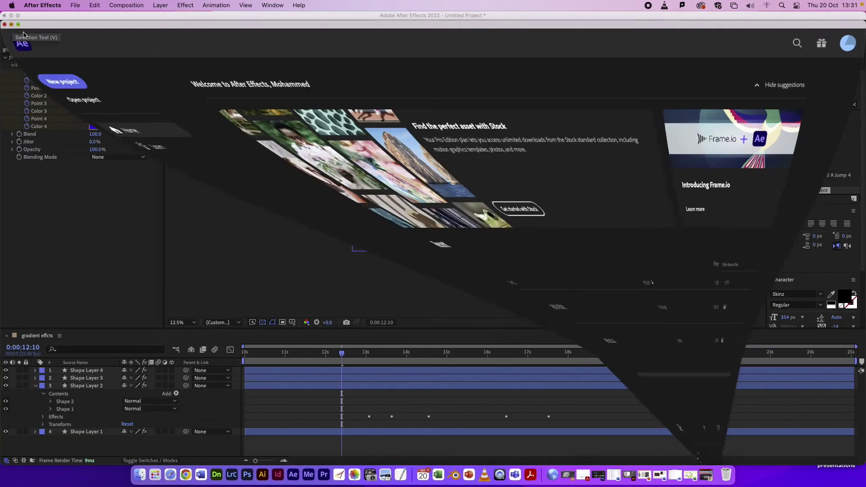
# Step: Draw a large circle on Shape Layer 4 at 0:00:12:10 and move it to the centre of the frame
pyautogui.click(71, 371)
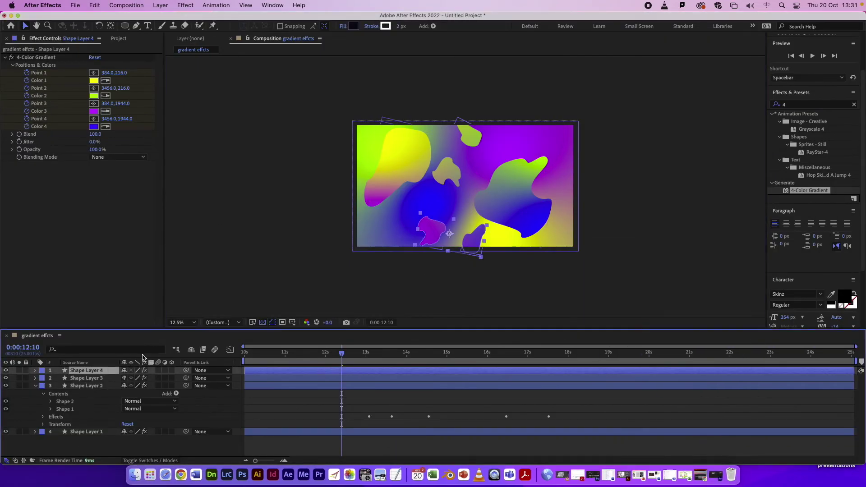
pyautogui.click(125, 26)
pyautogui.moveTo(396, 139); pyautogui.dragTo(486, 261)
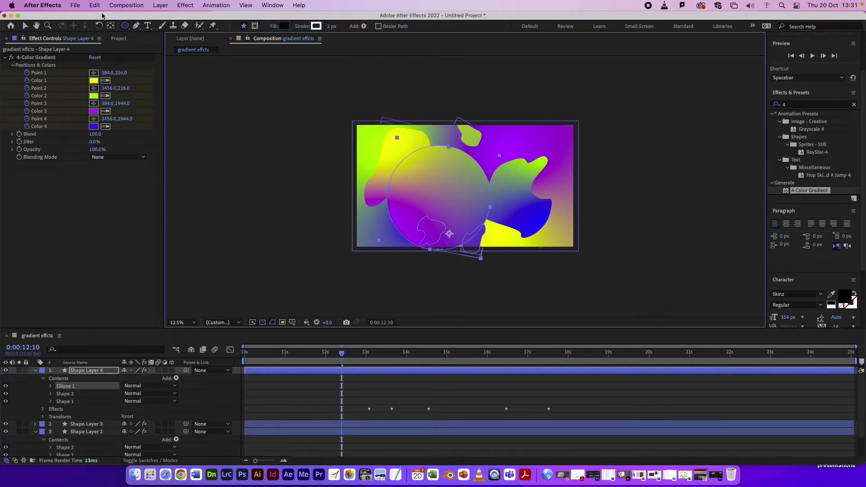
pyautogui.click(26, 26)
pyautogui.moveTo(432, 182); pyautogui.dragTo(457, 169)
# Step: Set Shape Layer 4's gradient Color 1 to red FF0000 and Color 2 to aqua 00FFD0
pyautogui.click(95, 80)
pyautogui.moveTo(194, 136); pyautogui.dragTo(194, 116)
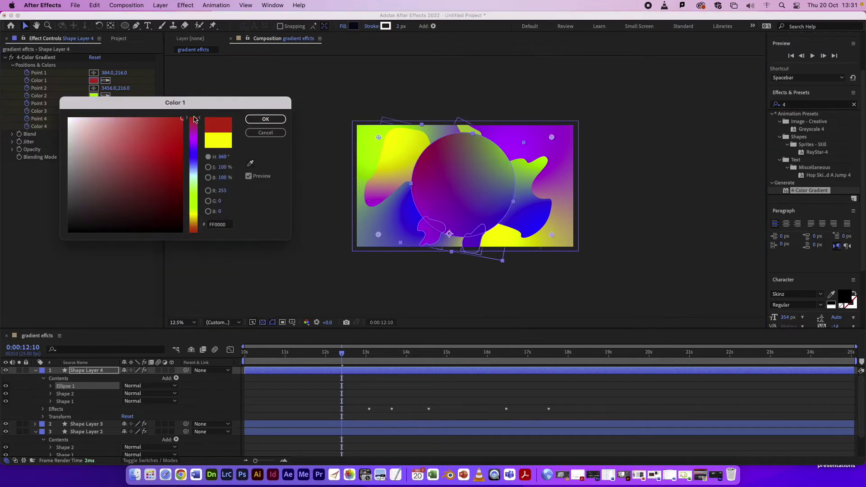
pyautogui.click(270, 119)
pyautogui.click(94, 96)
pyautogui.moveTo(195, 162); pyautogui.dragTo(192, 179)
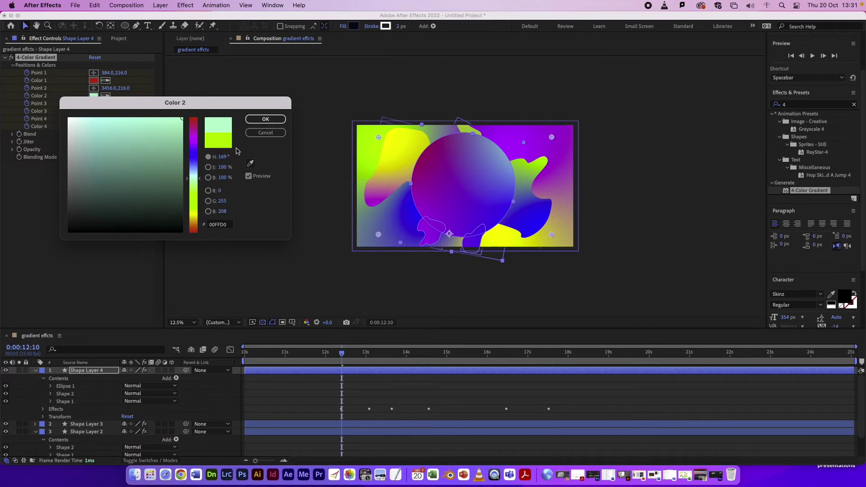
pyautogui.click(269, 119)
# Step: Clear Shape Layer 4's gradient keyframes, restart keyframing at 0:00:10:16 and move gradient Point 2 to 1728, 960 inside the circle
pyautogui.moveTo(339, 353); pyautogui.dragTo(271, 353)
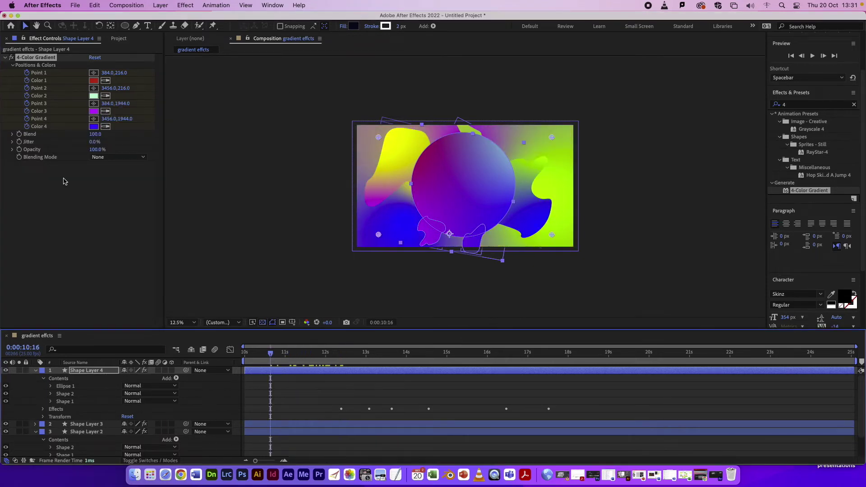
pyautogui.click(25, 77)
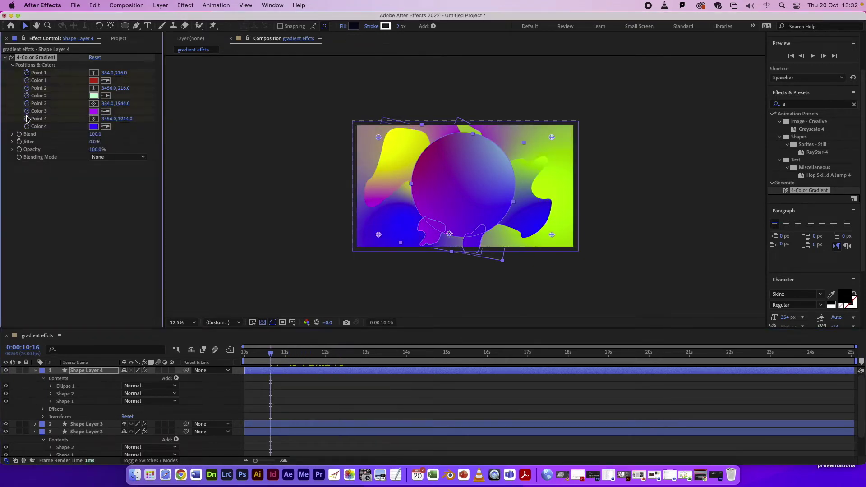
pyautogui.moveTo(552, 137); pyautogui.dragTo(454, 179)
# Step: Animate Point 1 to 2328, 1192 at 0:00:11:07, Point 3 to 1296, 1272 near 12.5 s and Point 4 to 1744, 560 at 0:00:11:20
pyautogui.click(296, 360)
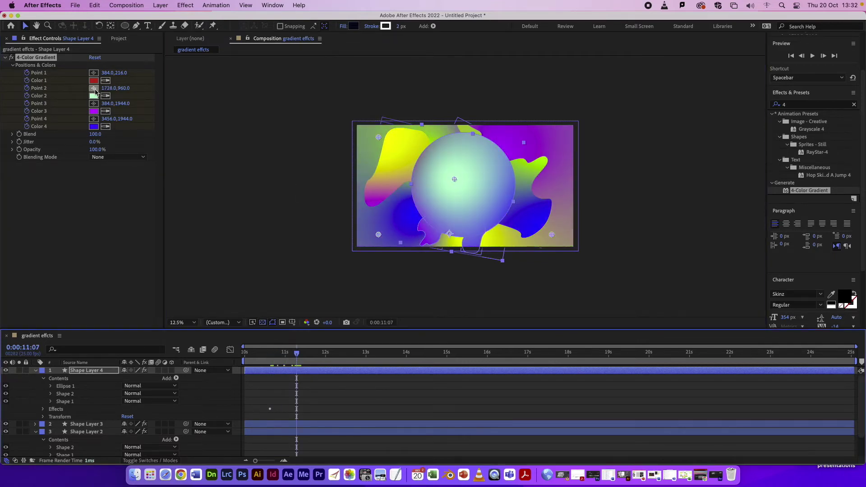
pyautogui.moveTo(378, 137); pyautogui.dragTo(488, 192)
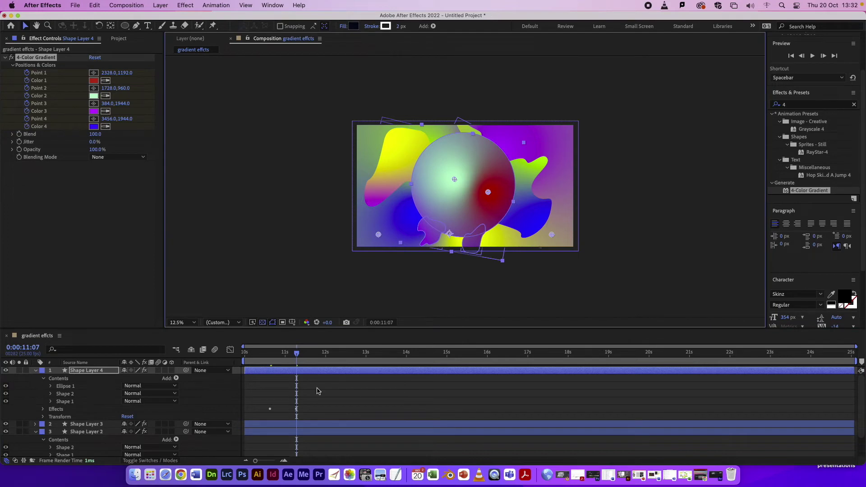
pyautogui.moveTo(298, 355); pyautogui.dragTo(349, 355)
pyautogui.moveTo(378, 234); pyautogui.dragTo(430, 196)
pyautogui.moveTo(350, 354); pyautogui.dragTo(317, 354)
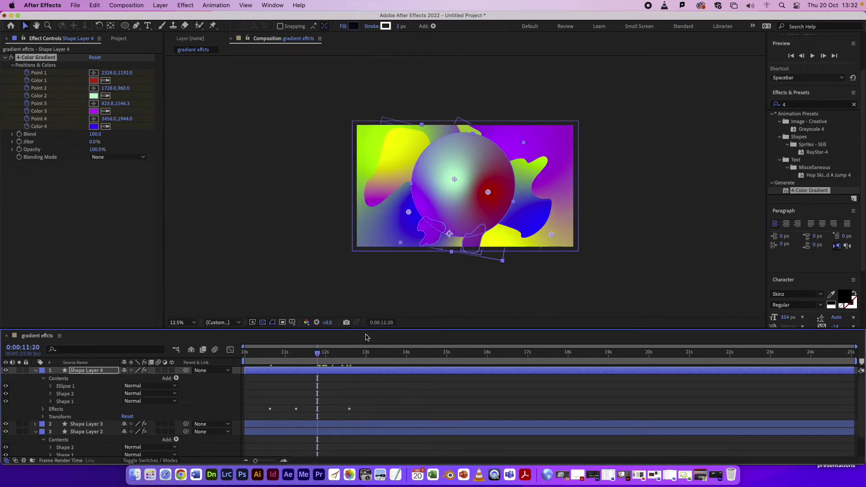
pyautogui.moveTo(552, 234); pyautogui.dragTo(455, 156)
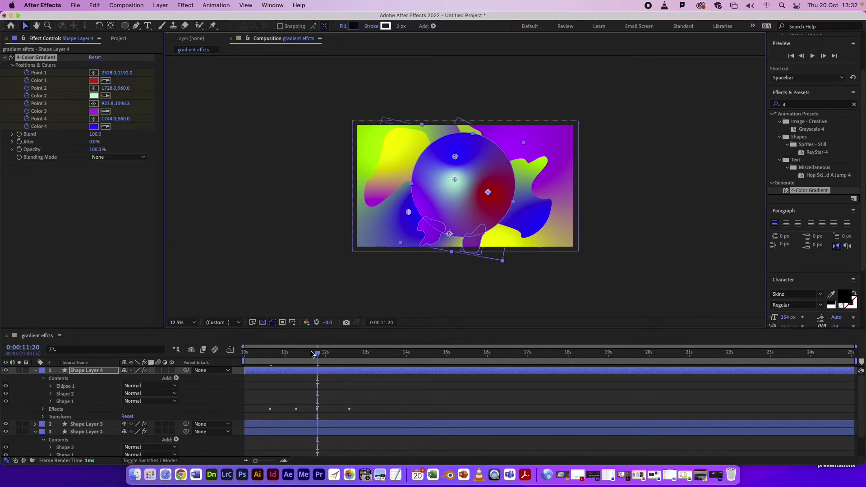
# Step: Change Shape Layer 4's blending mode to let the layers beneath show through, and preview the animation
pyautogui.press('space')
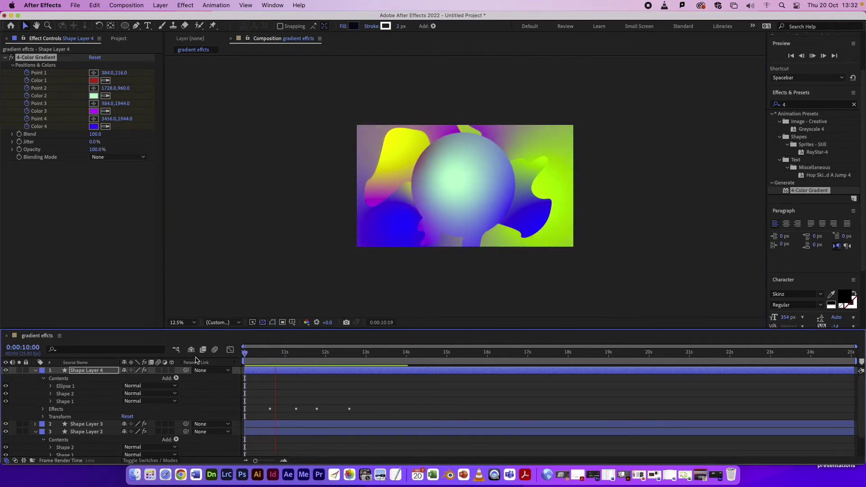
pyautogui.press('space')
pyautogui.rightClick(463, 173)
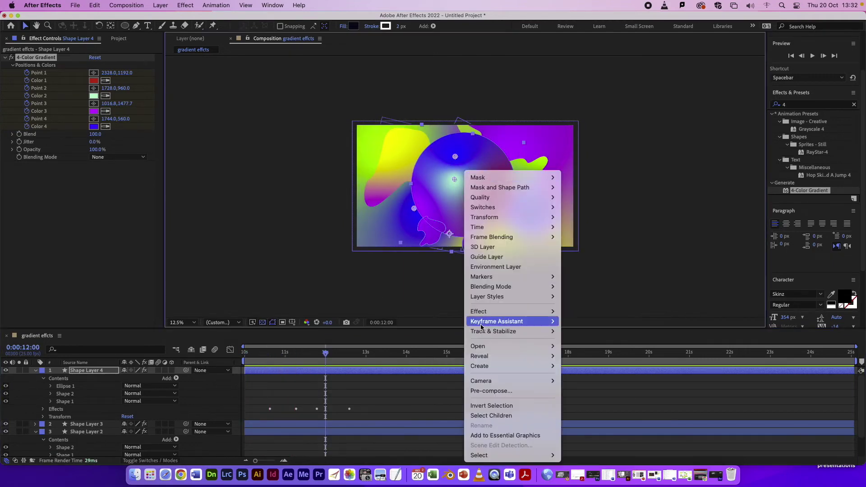
pyautogui.moveTo(500, 281)
pyautogui.click(593, 235)
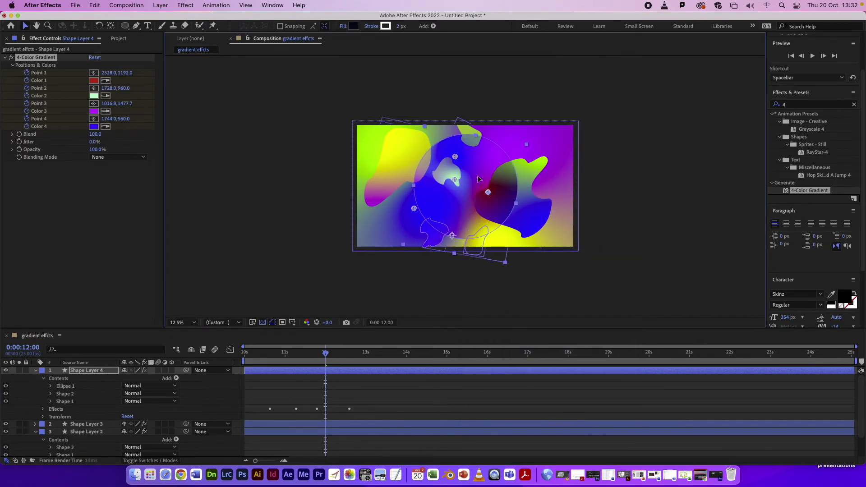
pyautogui.press('space')
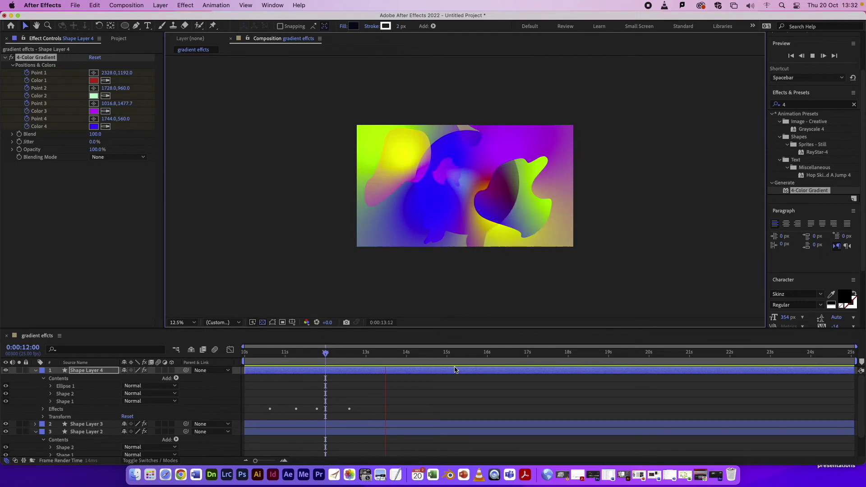
pyautogui.press('space')
pyautogui.moveTo(448, 352); pyautogui.dragTo(389, 352)
# Step: Move Shape Layer 4 with its circle to the left half of the frame
pyautogui.click(490, 143)
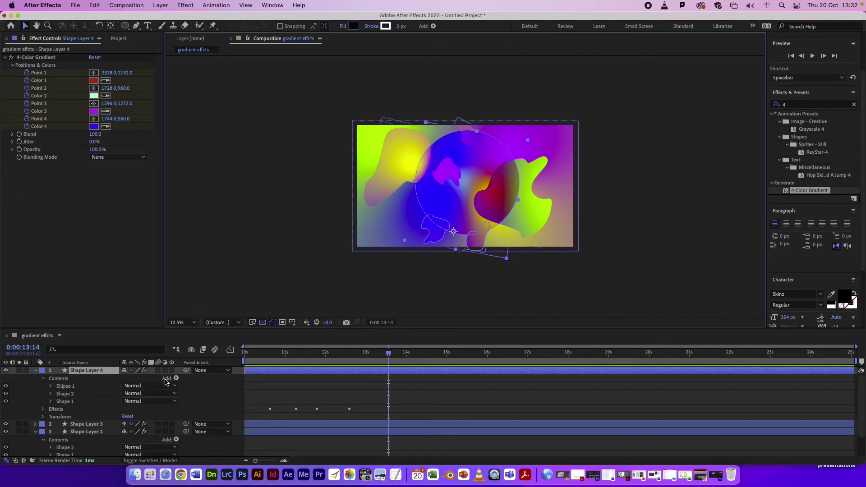
pyautogui.click(290, 386)
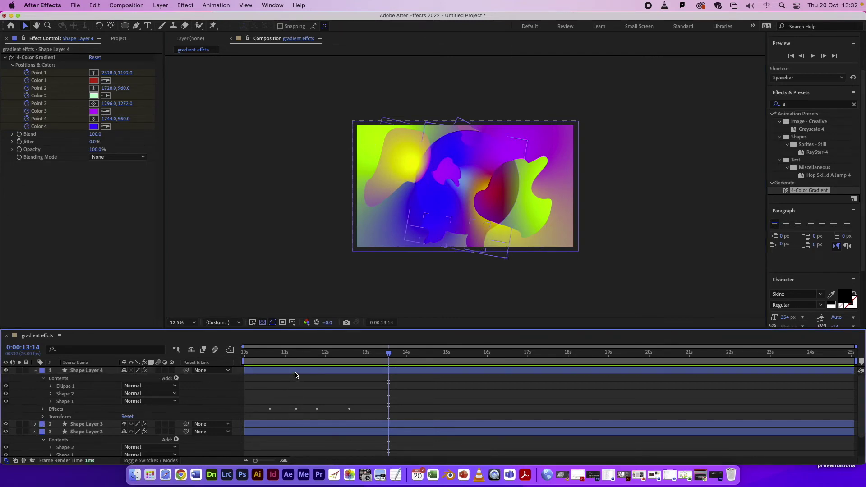
pyautogui.press('super+v')
pyautogui.press('super+z')
pyautogui.moveTo(482, 171); pyautogui.dragTo(434, 170)
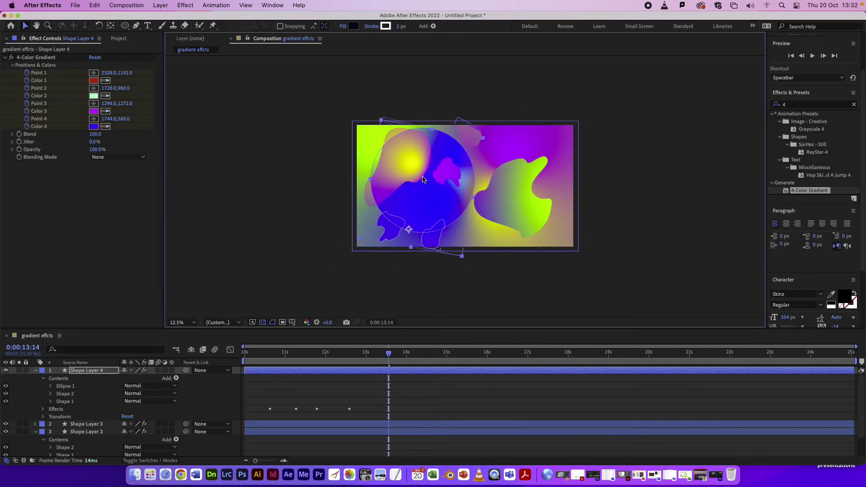
# Step: Duplicate Shape Layer 4 and move the copy to the right edge of the frame
pyautogui.click(295, 375)
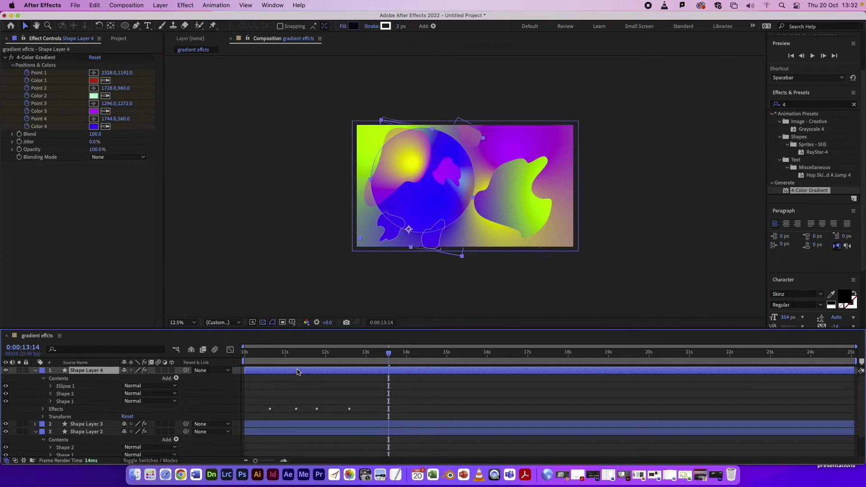
pyautogui.press('super+d')
pyautogui.moveTo(457, 210); pyautogui.dragTo(556, 215)
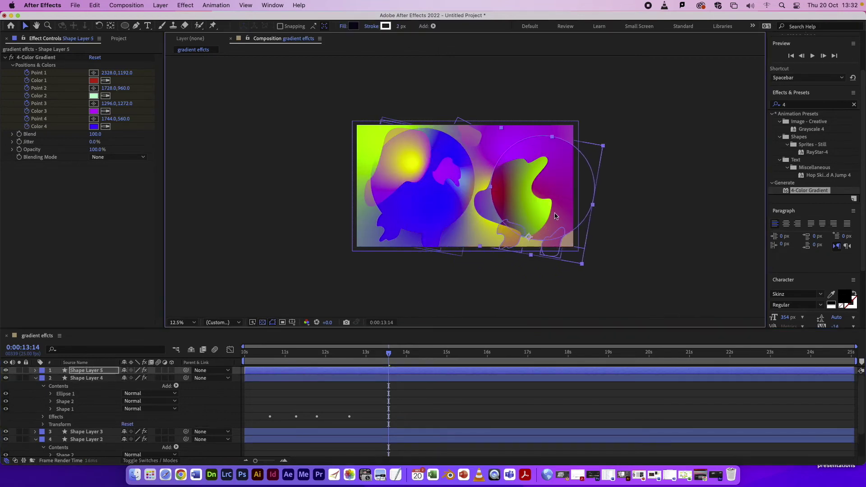
# Step: Rotate the duplicated circle layer clockwise by roughly a third of a turn and move it up to the frame's upper-right corner
pyautogui.click(100, 27)
pyautogui.moveTo(607, 150); pyautogui.dragTo(557, 319)
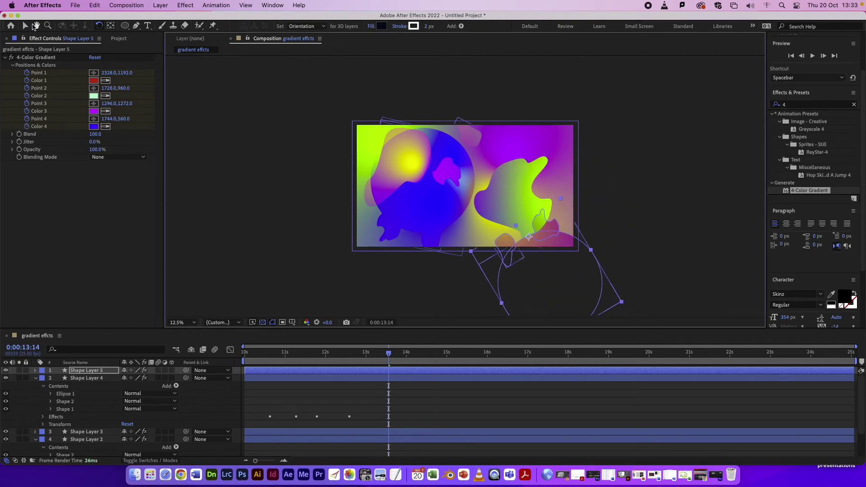
pyautogui.click(26, 25)
pyautogui.moveTo(568, 273); pyautogui.dragTo(570, 135)
# Step: Shift Shape Layer 4's circle to the lower-left corner, with its copy in the upper-right corner, and preview from 0:00:10:00
pyautogui.click(461, 199)
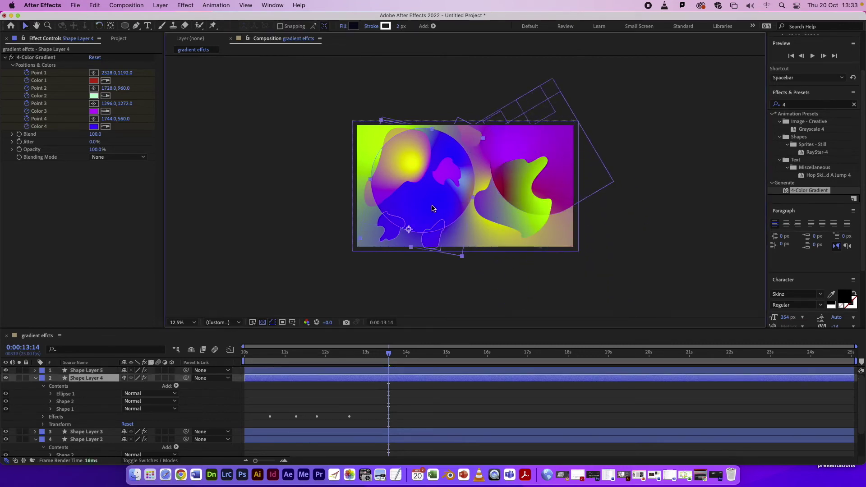
pyautogui.moveTo(432, 208); pyautogui.dragTo(418, 248)
pyautogui.moveTo(568, 205)
pyautogui.mouseDown()
pyautogui.moveTo(556, 219)
pyautogui.moveTo(572, 202)
pyautogui.mouseUp()
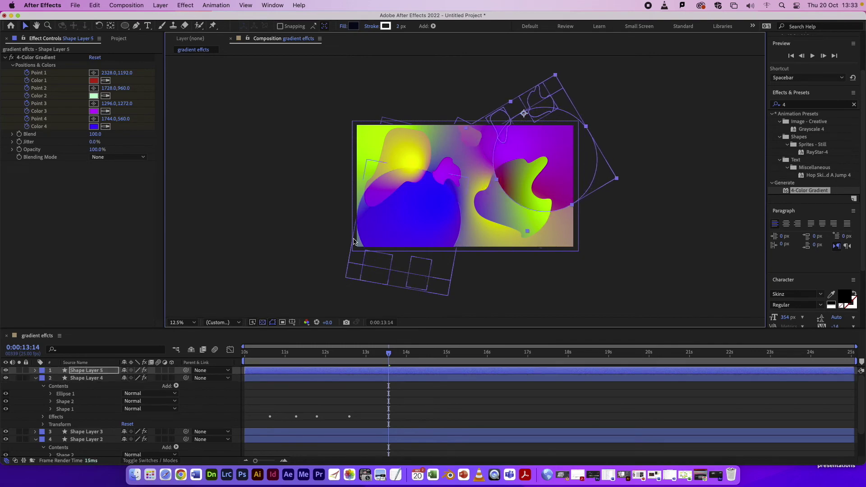
pyautogui.scroll(1, 354, 242)
pyautogui.scroll(-1, 354, 242)
pyautogui.press('space')
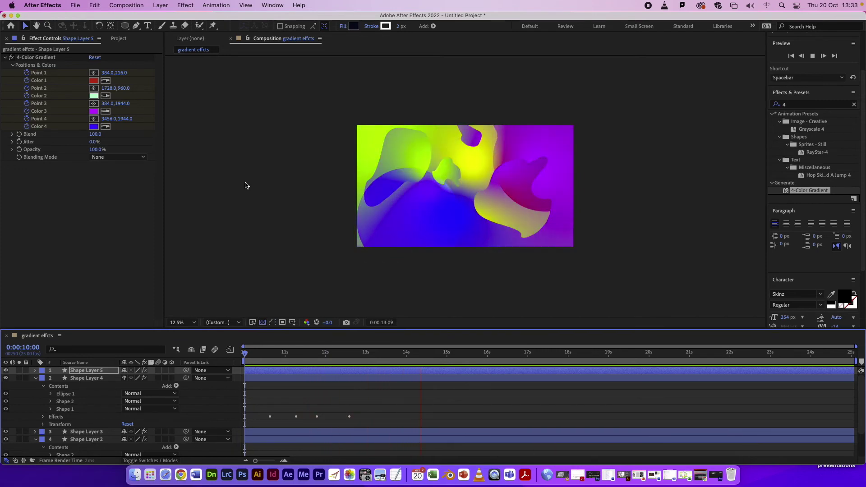
pyautogui.press('space')
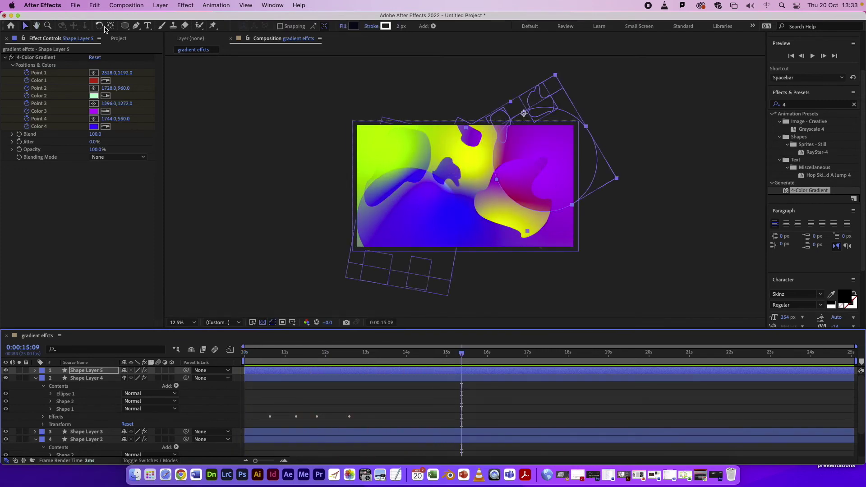
# Step: Draw a large rectangle over most of the frame on Shape Layer 5 and remove the keyframes from its gradient points and colors
pyautogui.moveTo(125, 26); pyautogui.dragTo(135, 28)
pyautogui.moveTo(339, 110)
pyautogui.mouseDown()
pyautogui.moveTo(569, 269)
pyautogui.moveTo(628, 254)
pyautogui.mouseUp()
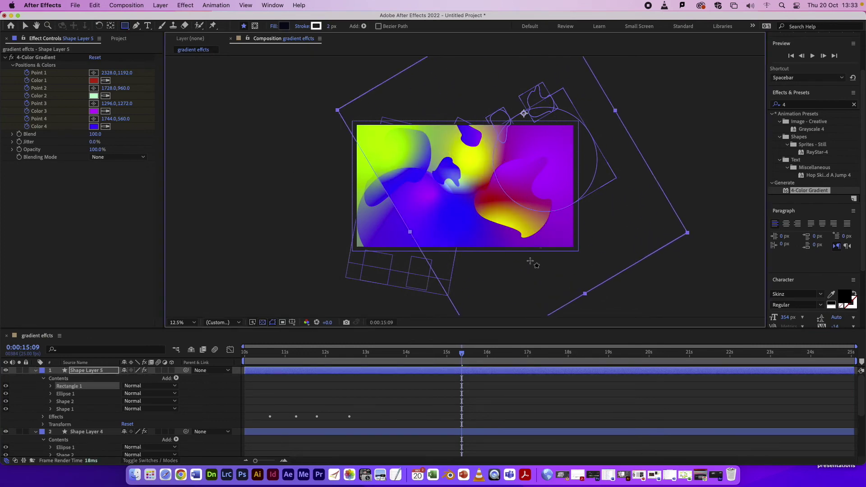
pyautogui.click(29, 77)
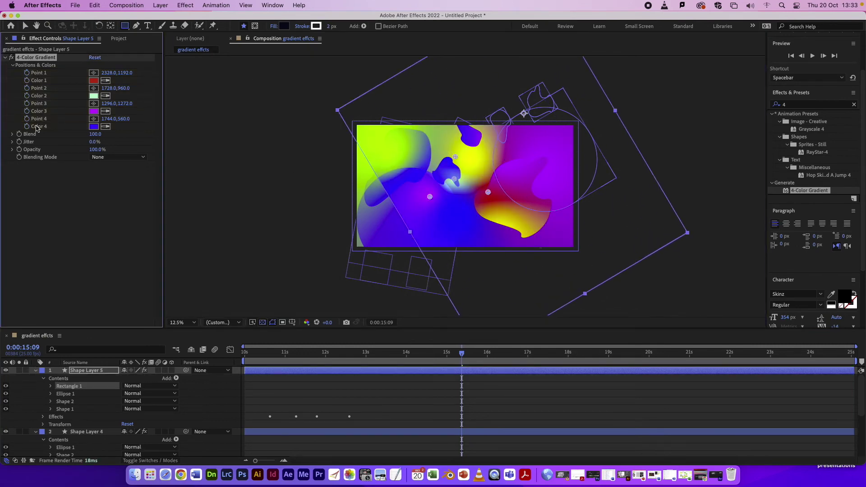
# Step: Move Shape Layer 5 left so its rectangle spans the frame, and preview the animation from 0:00:11:11
pyautogui.click(25, 25)
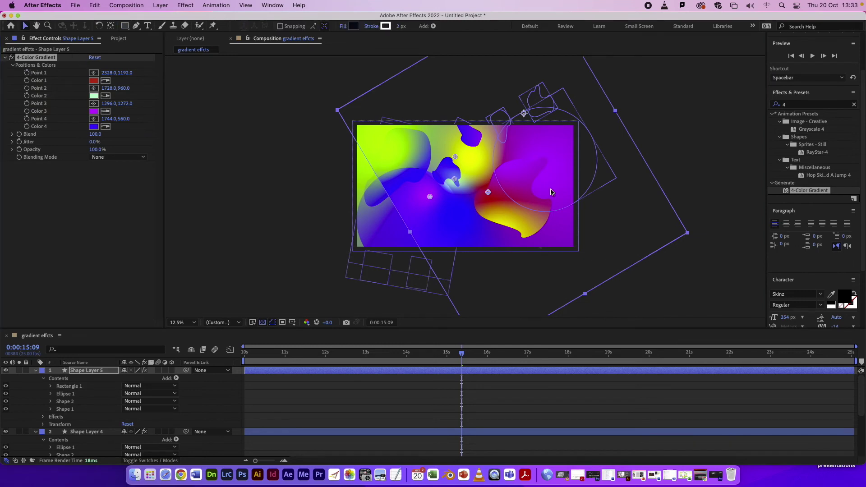
pyautogui.press('space')
pyautogui.press('space')
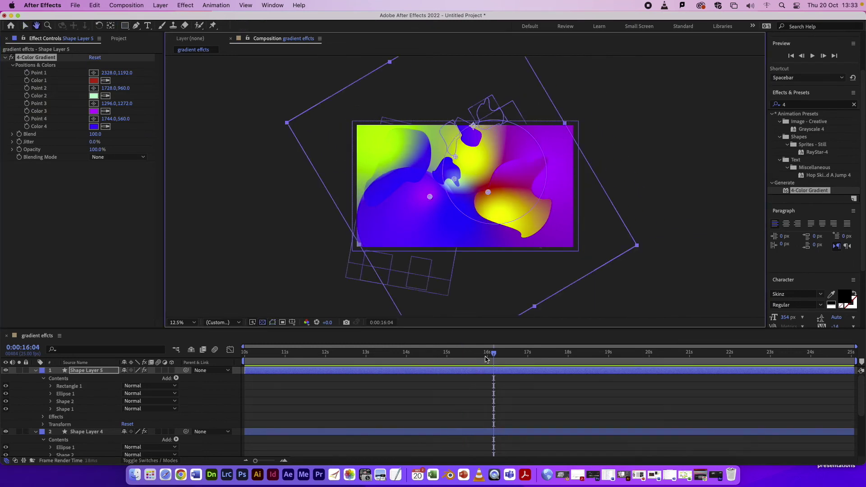
pyautogui.moveTo(493, 353); pyautogui.dragTo(310, 363)
pyautogui.press('space')
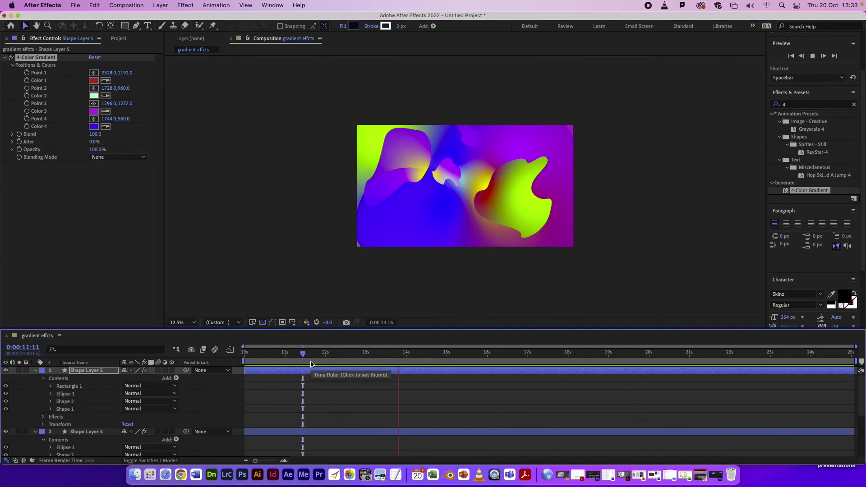
pyautogui.press('space')
# Step: Add a text layer over the gradient artwork with "tha" as its starting text and select all of its characters
pyautogui.click(148, 26)
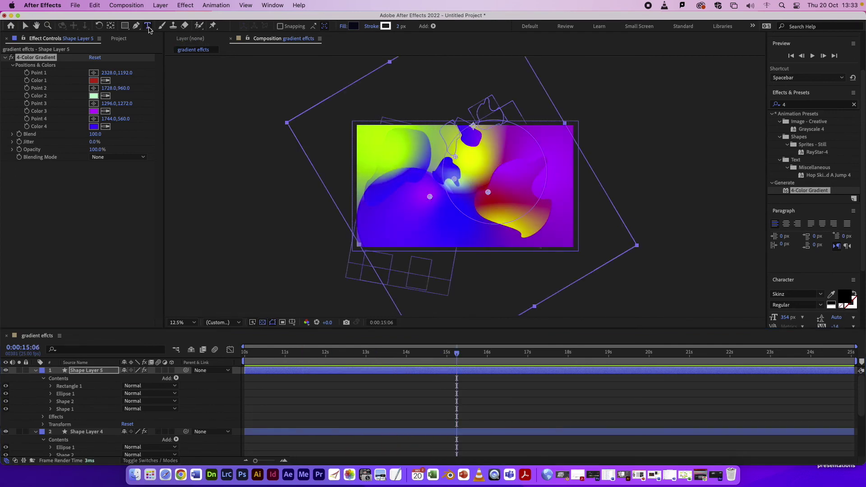
pyautogui.click(393, 192)
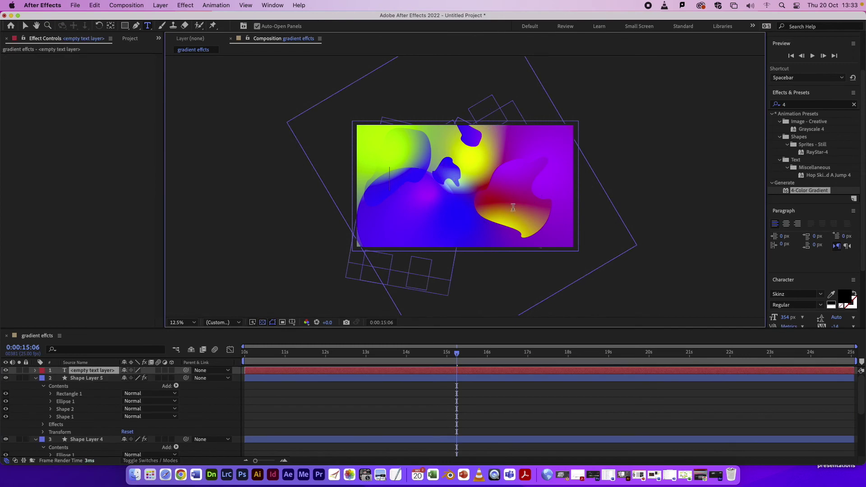
pyautogui.write('tha')
pyautogui.press('super+a')
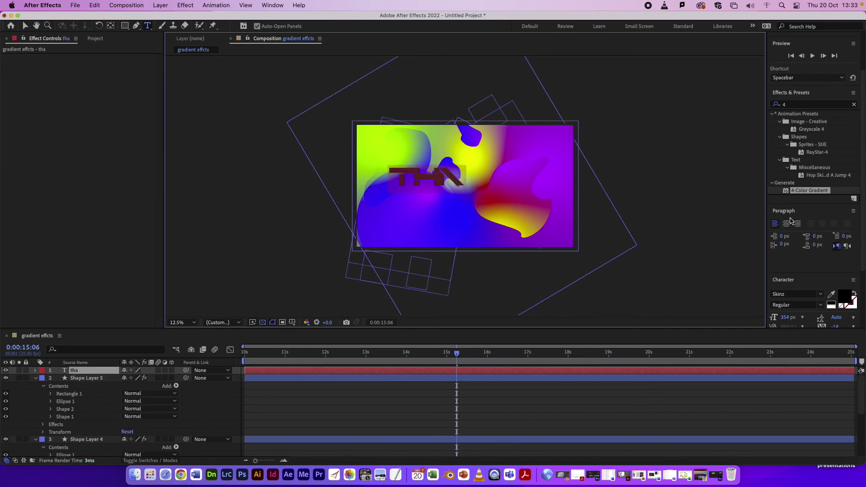
# Step: Try the Transcorner and Universal Jack Leftalic fonts on the selected text
pyautogui.click(822, 294)
pyautogui.click(805, 248)
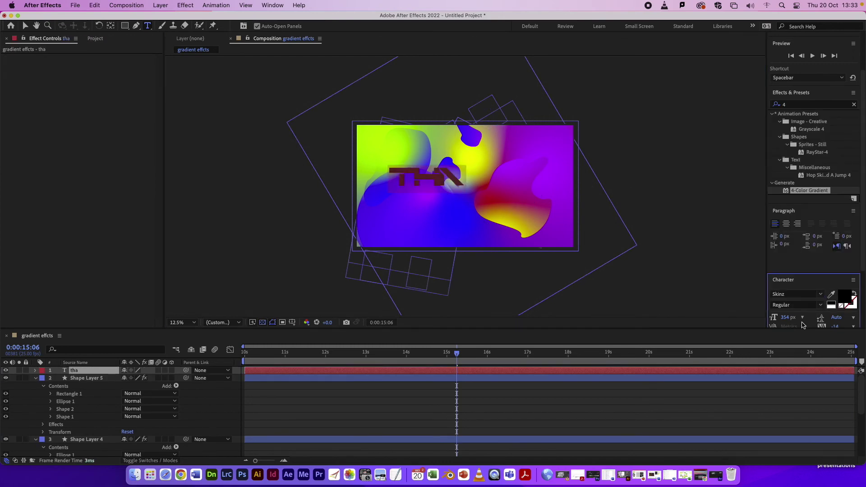
pyautogui.click(820, 294)
pyautogui.click(799, 220)
pyautogui.click(792, 294)
pyautogui.scroll(3, 763, 231)
pyautogui.scroll(-5, 763, 232)
pyautogui.click(803, 225)
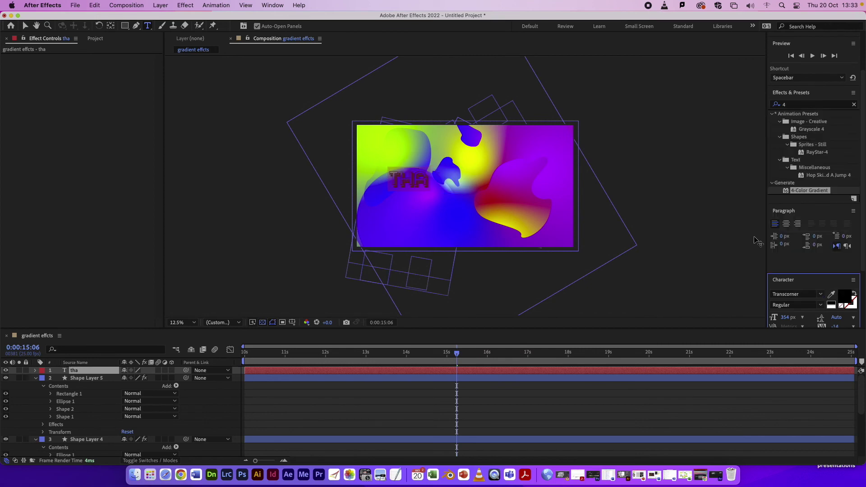
pyautogui.click(821, 295)
pyautogui.scroll(-5, 812, 226)
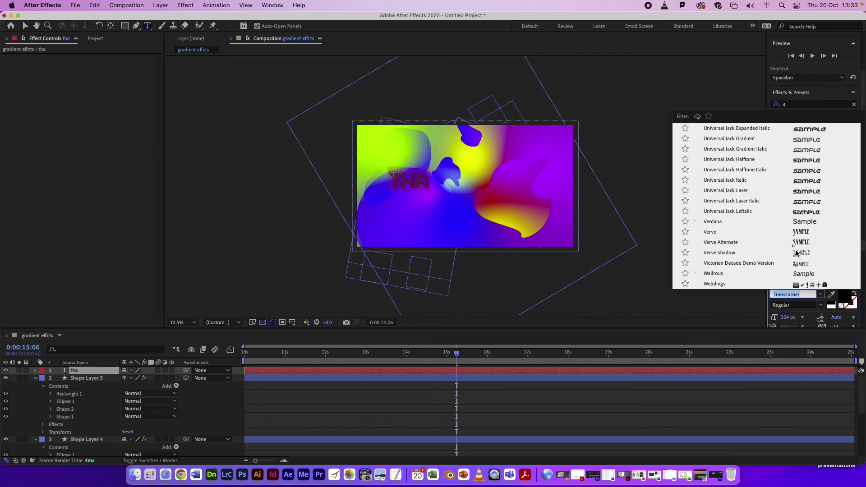
pyautogui.click(809, 211)
# Step: Set the text's font to Verdana and its fill color to white (ffffff)
pyautogui.click(822, 294)
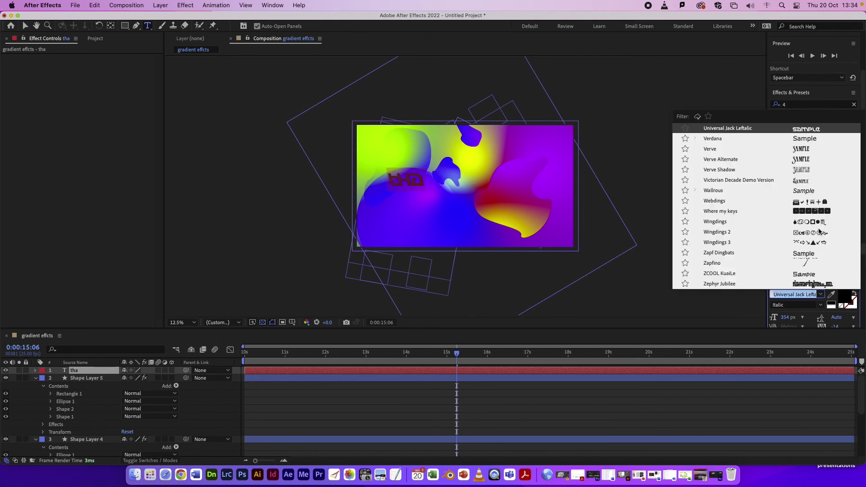
pyautogui.click(808, 141)
pyautogui.click(392, 177)
pyautogui.click(839, 296)
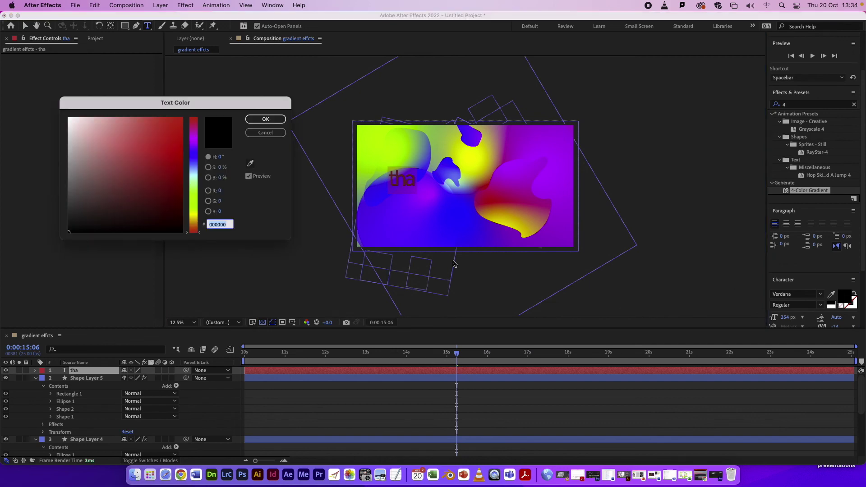
pyautogui.write('ffffff')
pyautogui.click(266, 119)
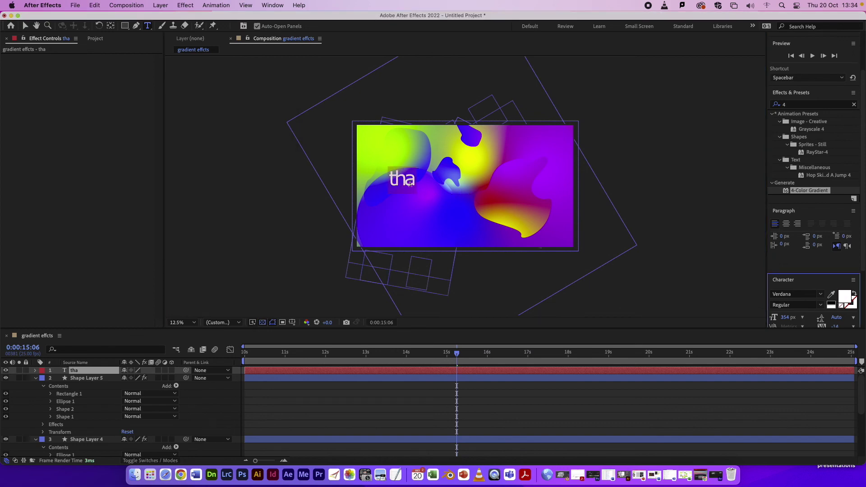
# Step: Replace the text with "thanks for watching!" and move it slightly down to the vertical middle of the frame
pyautogui.write('thanks for watching!')
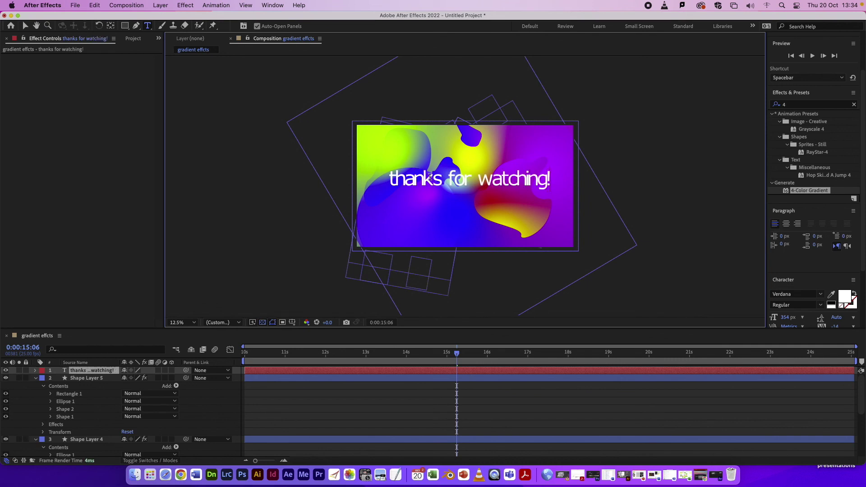
pyautogui.click(25, 26)
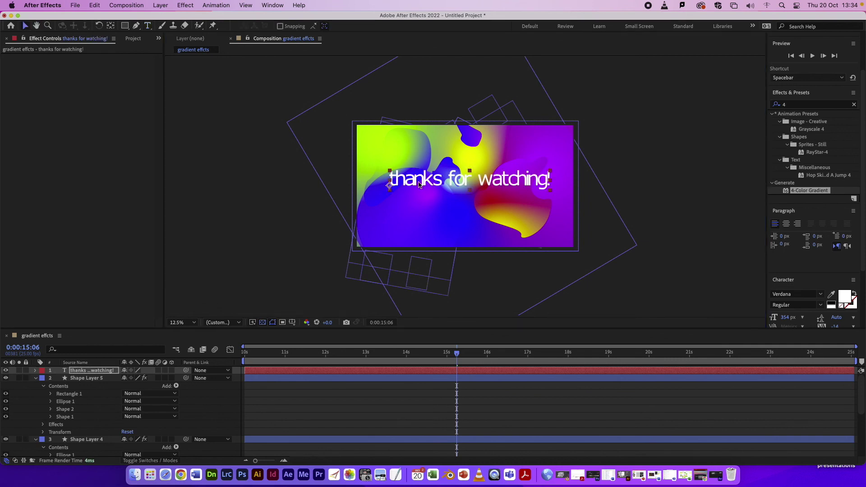
pyautogui.moveTo(420, 185); pyautogui.dragTo(419, 192)
# Step: Deselect the title, enlarge the composition view to 25%, and preview the animation from 0:00:10:00
pyautogui.click(697, 165)
pyautogui.press('.')
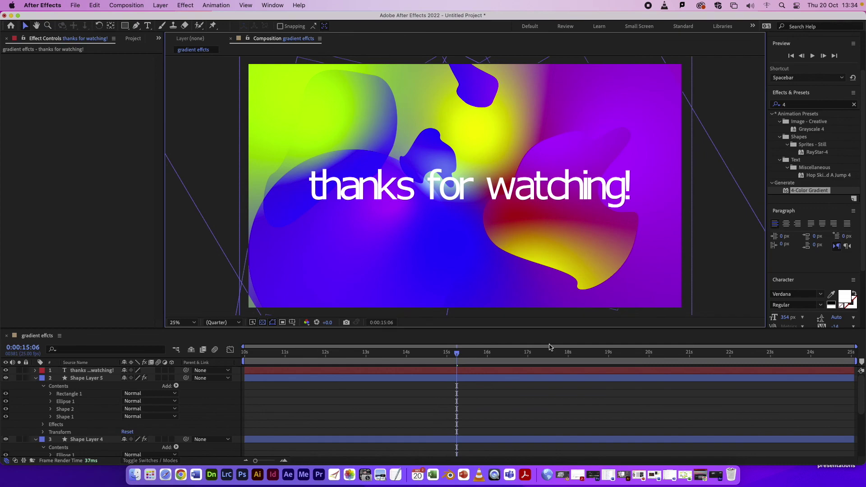
pyautogui.press('space')
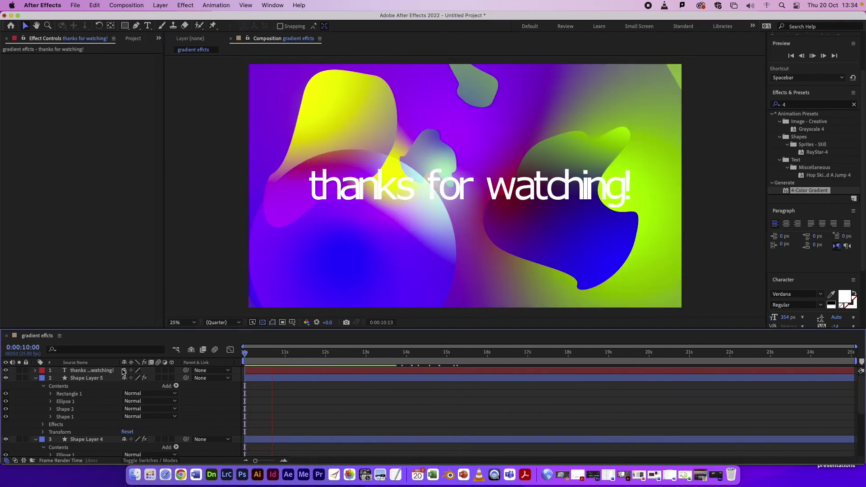